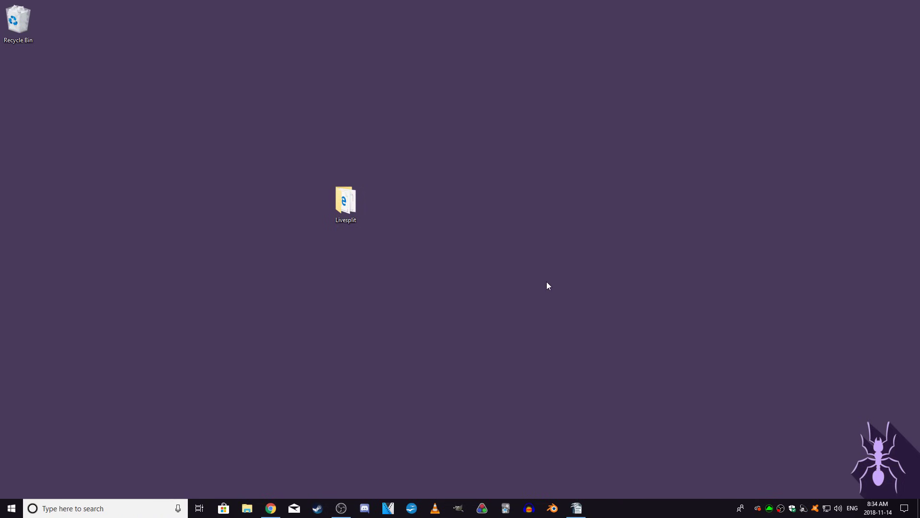
# - Launch LiveSplit from the Livesplit desktop folder, leaving only its timer open near the middle of the desktop
pyautogui.doubleClick(340, 204)
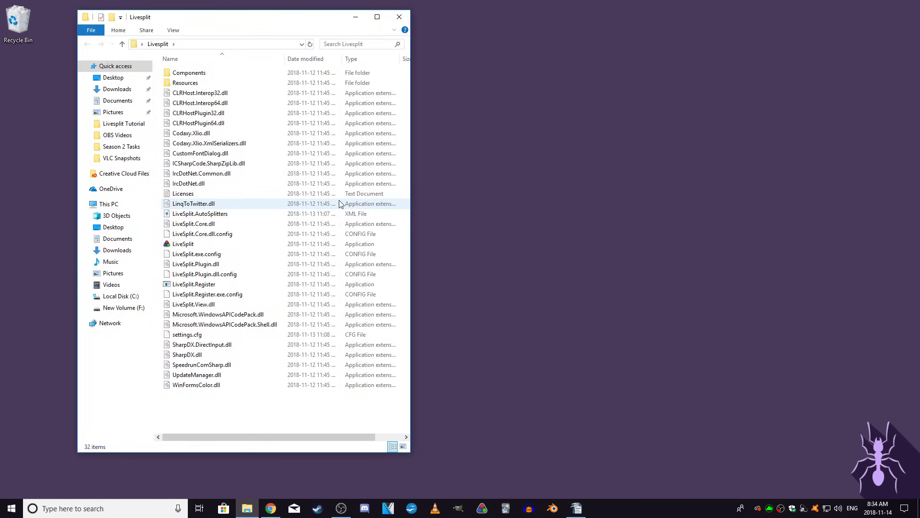
pyautogui.click(199, 245)
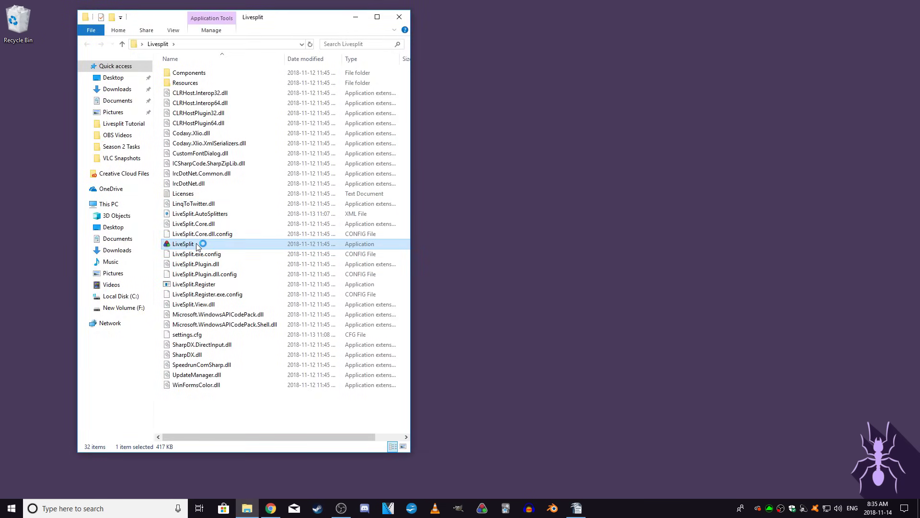
pyautogui.click(399, 17)
pyautogui.moveTo(113, 54); pyautogui.dragTo(455, 192)
# - Edit the splits to set the game name to Super Mario Odyssey and the run category to Any%
pyautogui.rightClick(454, 195)
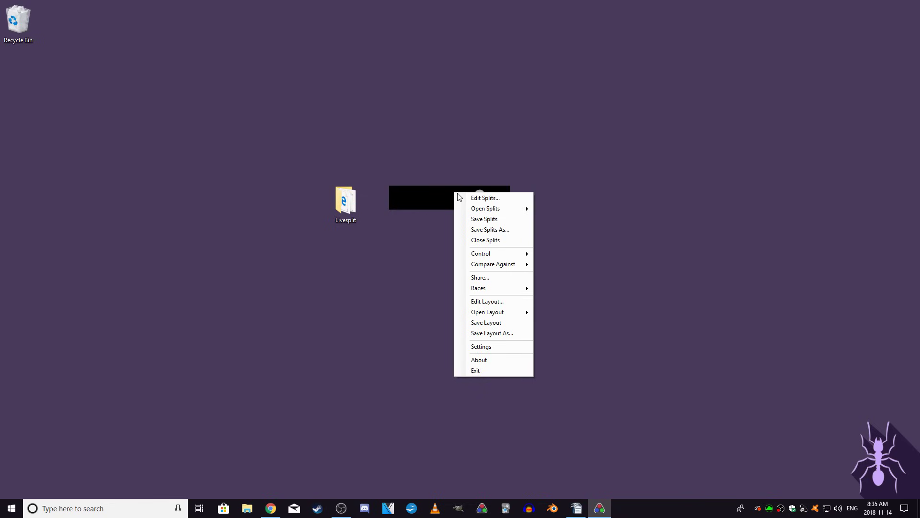
pyautogui.click(474, 198)
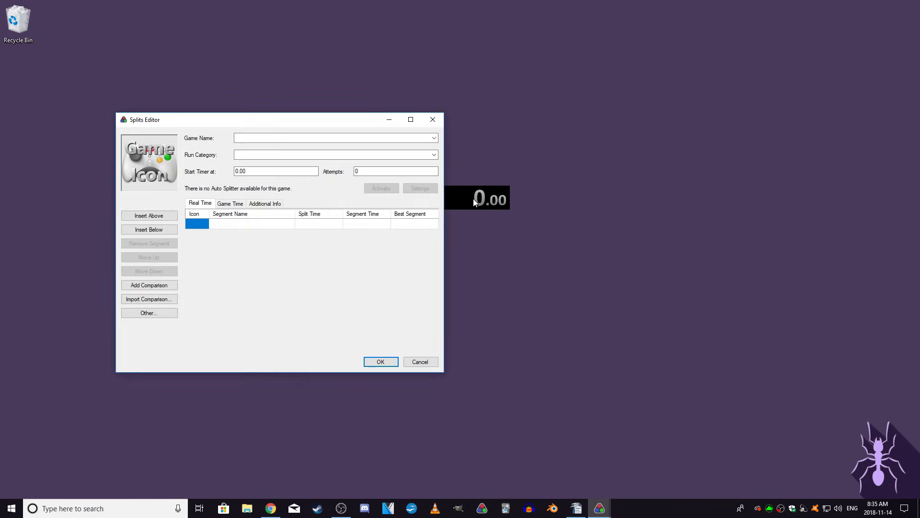
pyautogui.click(351, 138)
pyautogui.write('Super ')
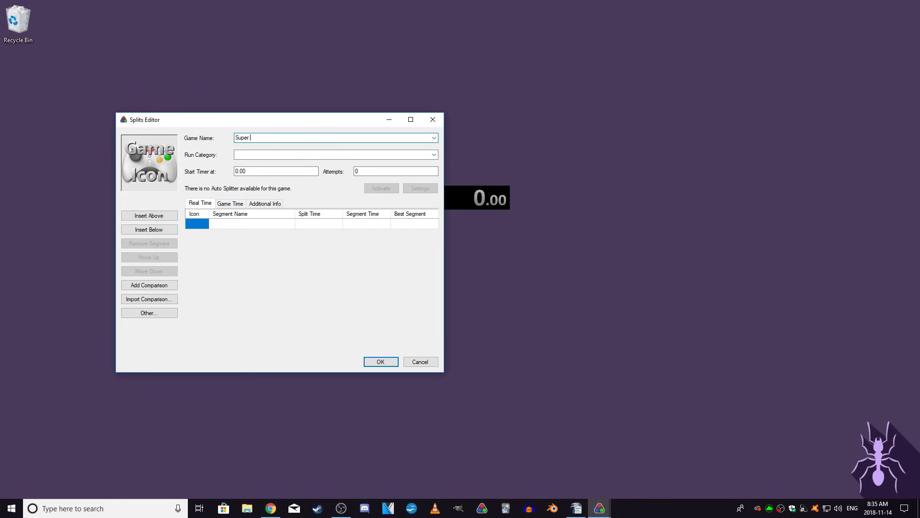
pyautogui.write('Mario Odyssey')
pyautogui.click(342, 154)
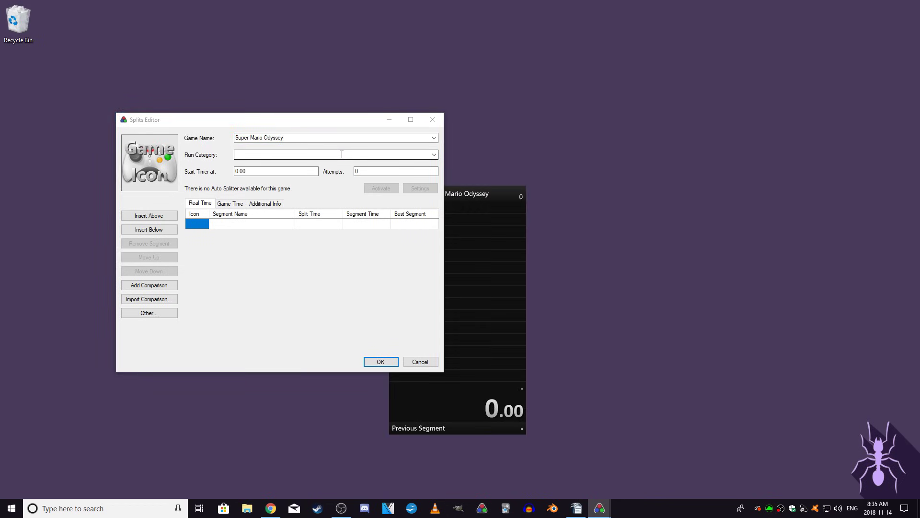
pyautogui.click(342, 154)
pyautogui.write('Any%')
# - Insert empty segment rows below the first one until the splits list holds 14 segments
pyautogui.click(223, 225)
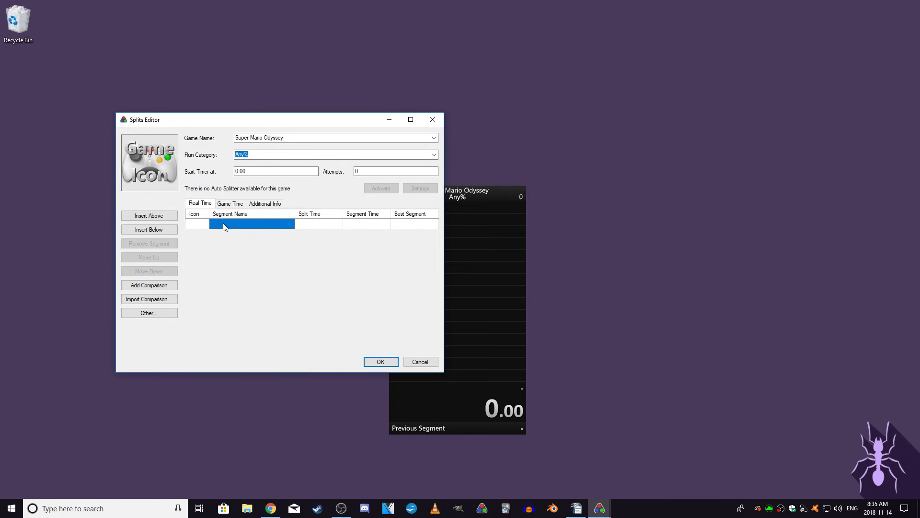
pyautogui.click(154, 230)
pyautogui.click(155, 230)
pyautogui.click(155, 231)
pyautogui.click(156, 232)
pyautogui.click(156, 232)
pyautogui.click(156, 233)
pyautogui.click(157, 233)
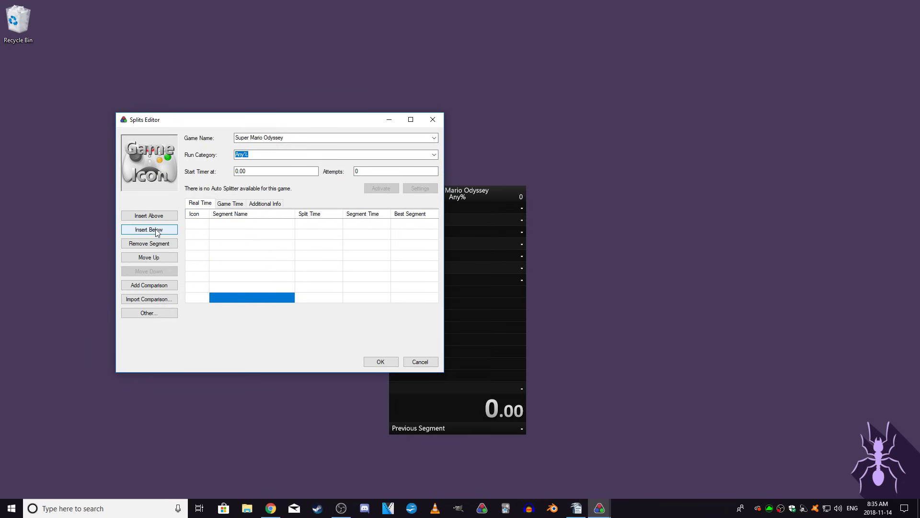
pyautogui.click(156, 233)
pyautogui.click(156, 232)
pyautogui.click(156, 232)
pyautogui.click(156, 233)
pyautogui.click(156, 232)
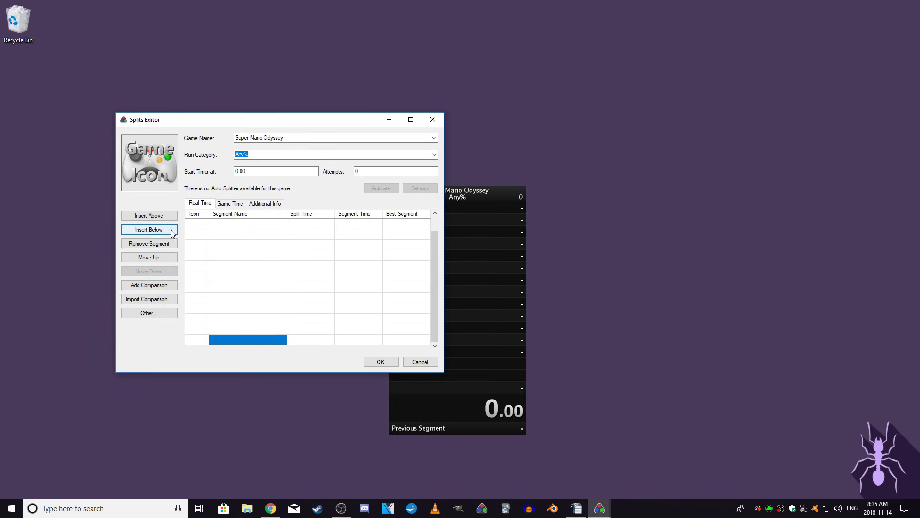
# - Name the segments in order Cap, Cascade, Sand, Lake, Wooded, Cloud, Lost, Metro, Seaside, Snow, Luncheon, Ruined, Bowser's and Moon Kingdom
pyautogui.click(225, 225)
pyautogui.write('Cap Kingdom Cascade Kingdom Sand Kingdom Lake Kingdom Wooded Kingdom Cloud ')
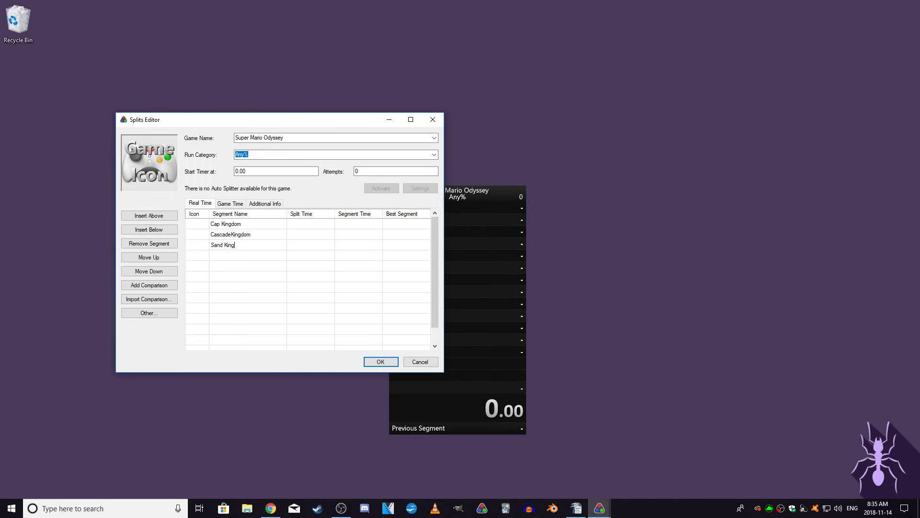
pyautogui.write('Kingdom Lost Kingdom Metro Kingdom Seaside Kingdom Snow Kingdom Luncheon Kingdom Ruine')
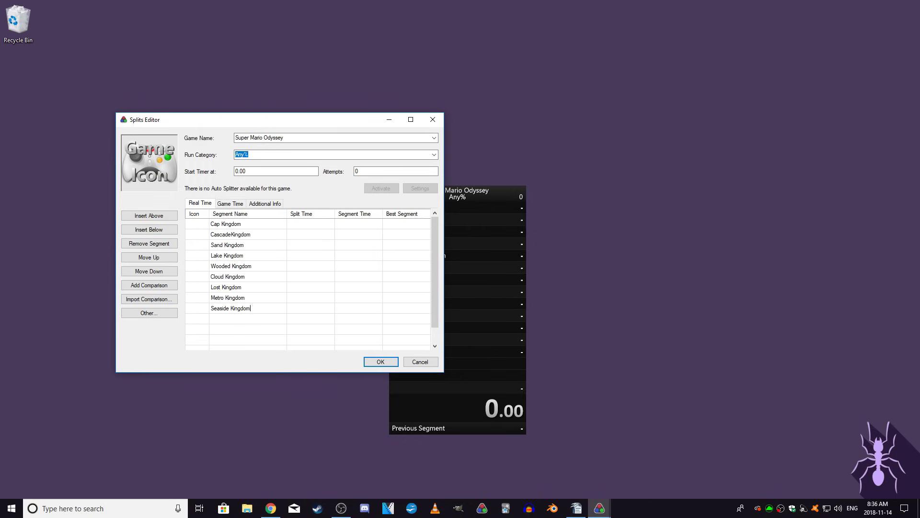
pyautogui.write("d Kingdom Bowser's Kingdom")
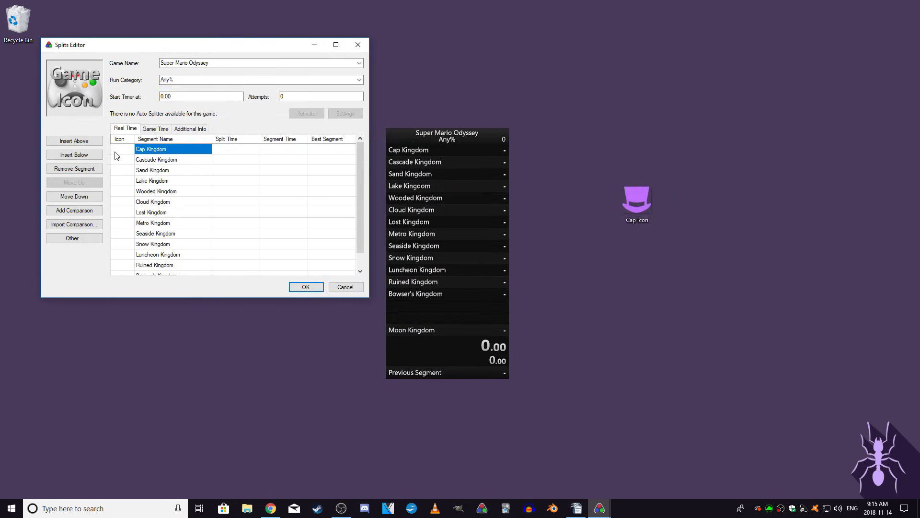
# - Set the Cap Icon image from the Desktop as the icon of the Cap Kingdom segment
pyautogui.click(125, 151)
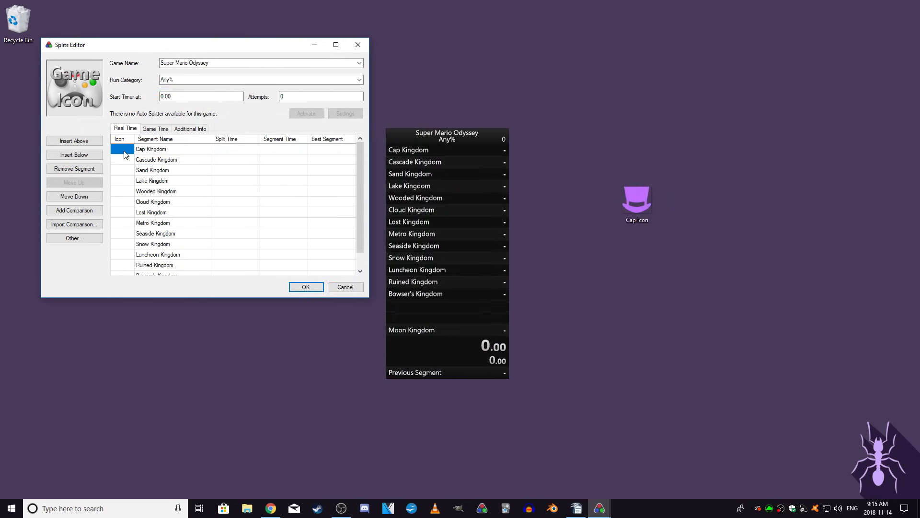
pyautogui.doubleClick(125, 152)
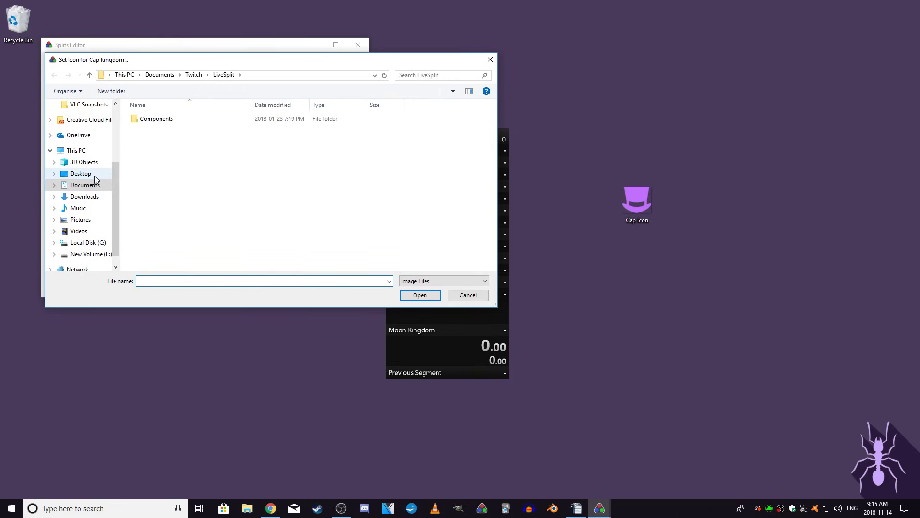
pyautogui.click(95, 175)
pyautogui.click(196, 139)
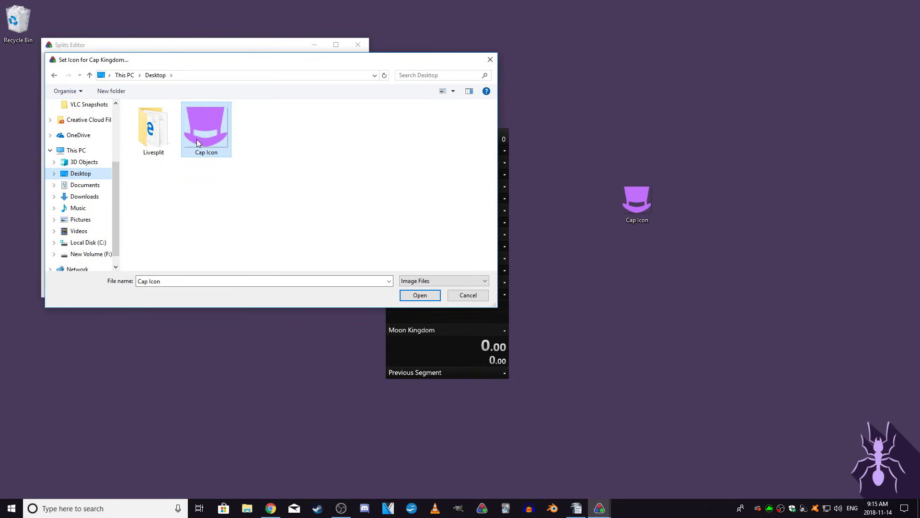
pyautogui.click(416, 296)
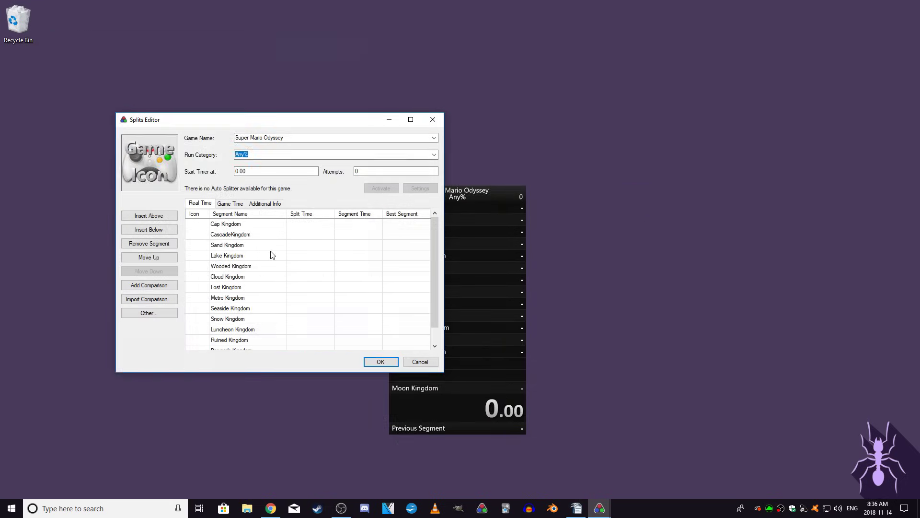
# - Accept the edited splits and open the timer's hotkey settings, placing the settings window beside the timer
pyautogui.click(380, 362)
pyautogui.moveTo(455, 203); pyautogui.dragTo(454, 155)
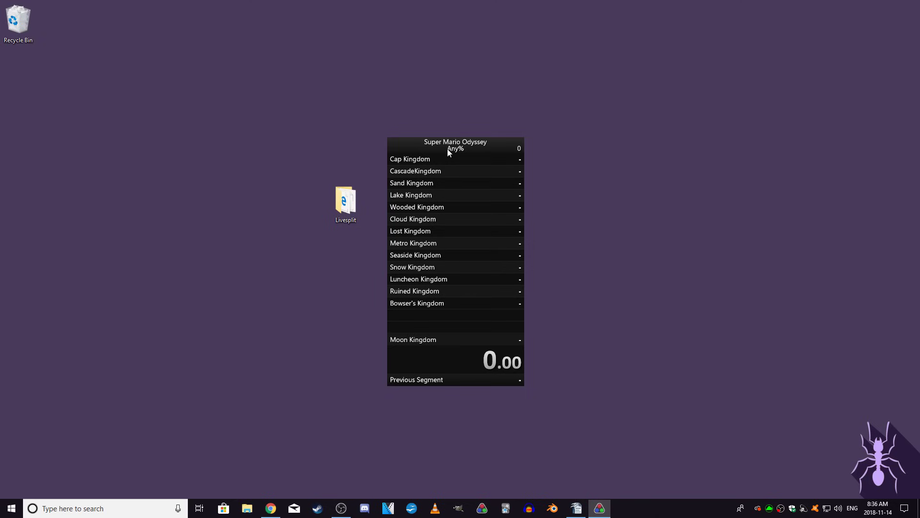
pyautogui.rightClick(448, 150)
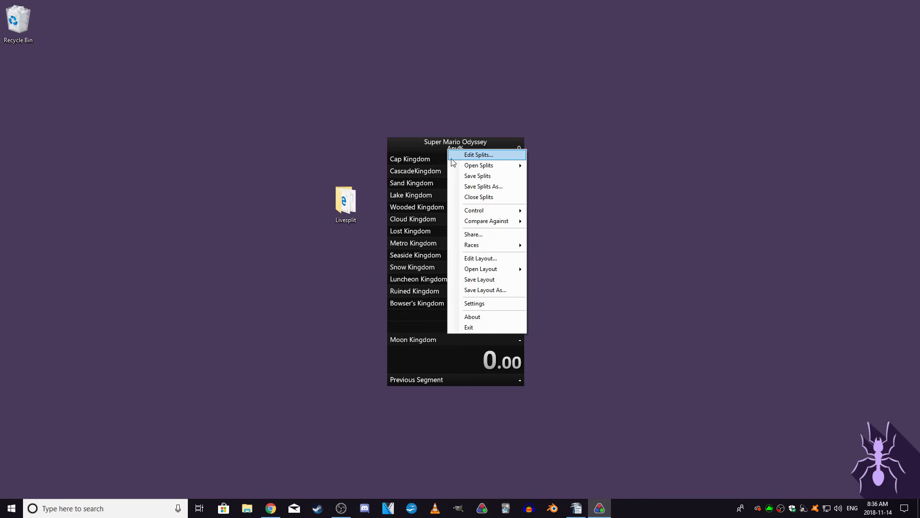
pyautogui.click(469, 304)
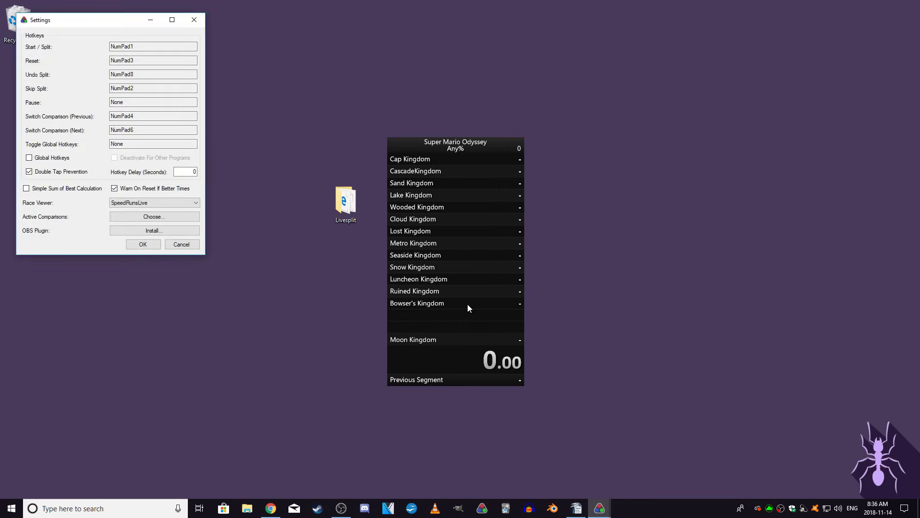
pyautogui.moveTo(110, 21); pyautogui.dragTo(278, 155)
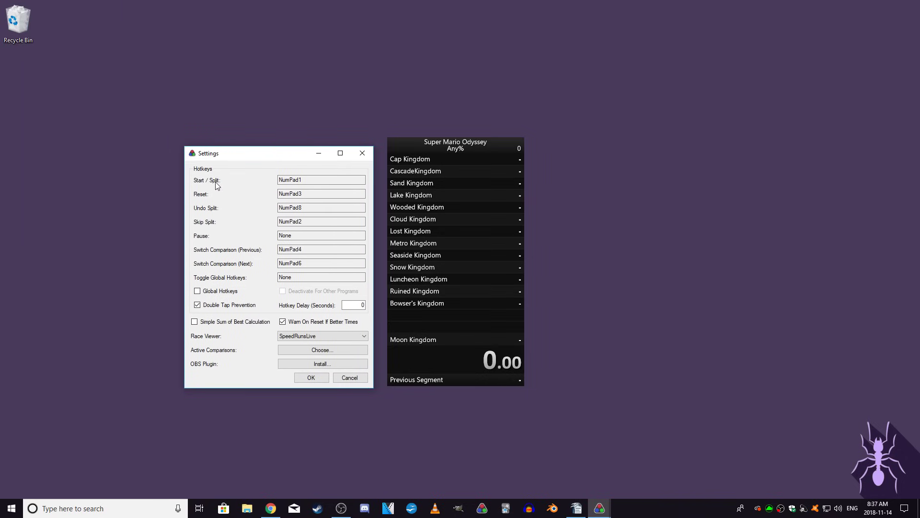
# - Set the Start / Split hotkey to NumPad0 and test it by splitting through the first segments
pyautogui.click(321, 181)
pyautogui.click(321, 182)
pyautogui.press('KP_0')
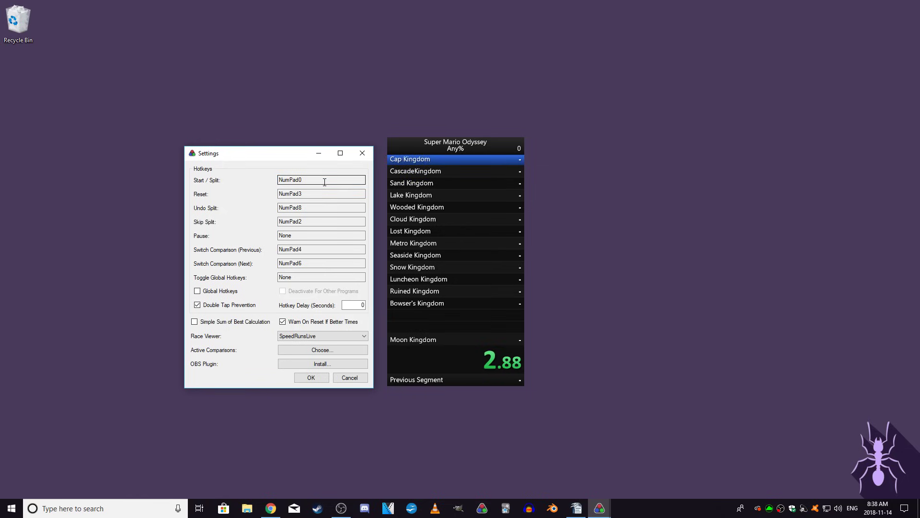
pyautogui.press('KP_0')
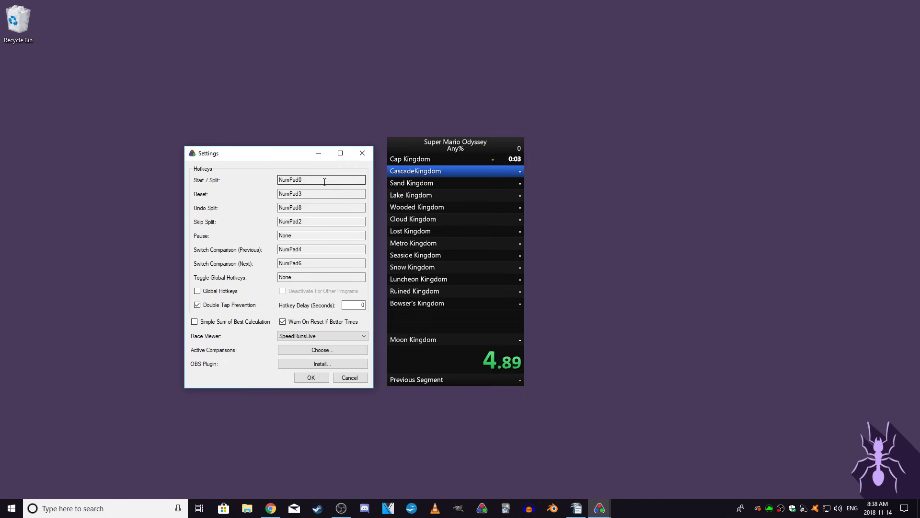
pyautogui.press('KP_0')
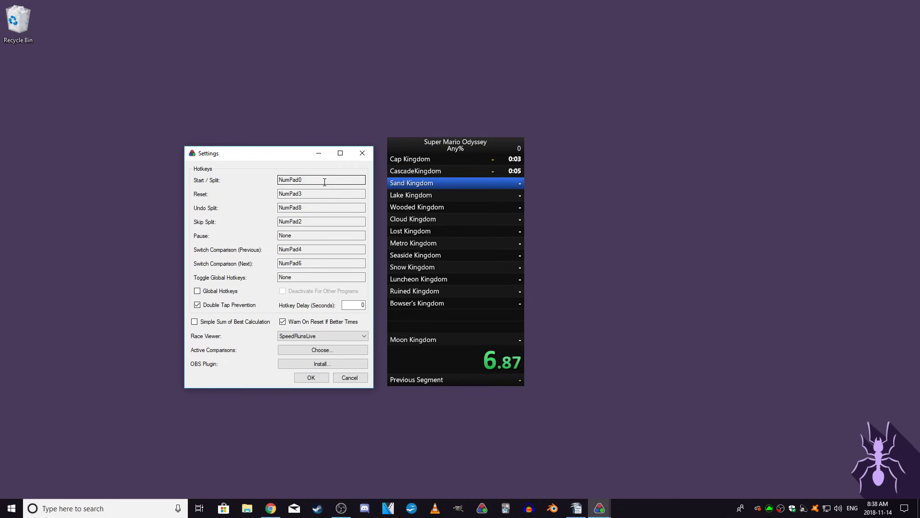
pyautogui.press('KP_0')
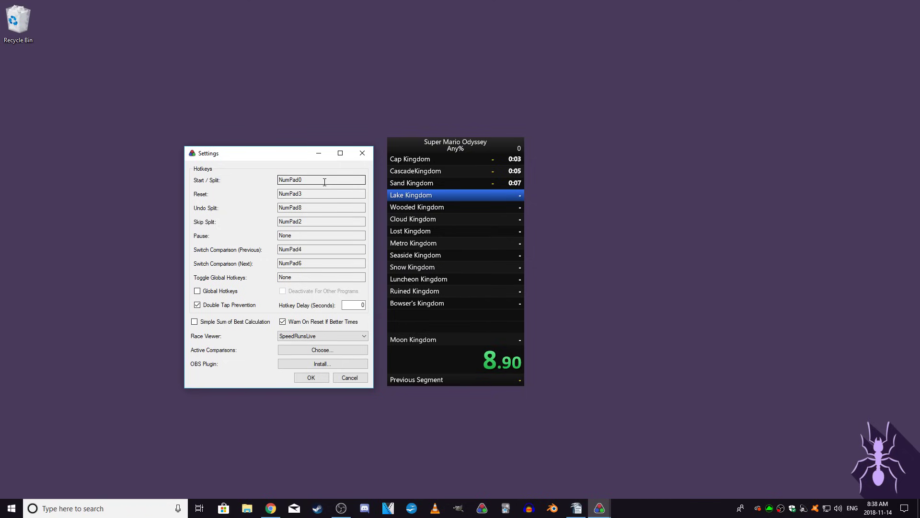
pyautogui.press('KP_0')
# - Set the Reset hotkey to Decimal and the Undo Split hotkey to Subtract, testing the undo on the running timer
pyautogui.click(321, 192)
pyautogui.press('KP_Decimal')
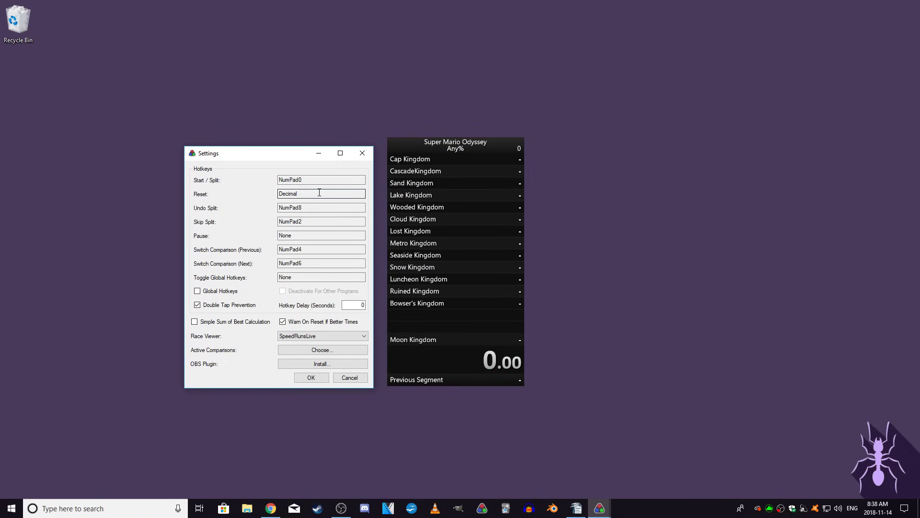
pyautogui.click(316, 208)
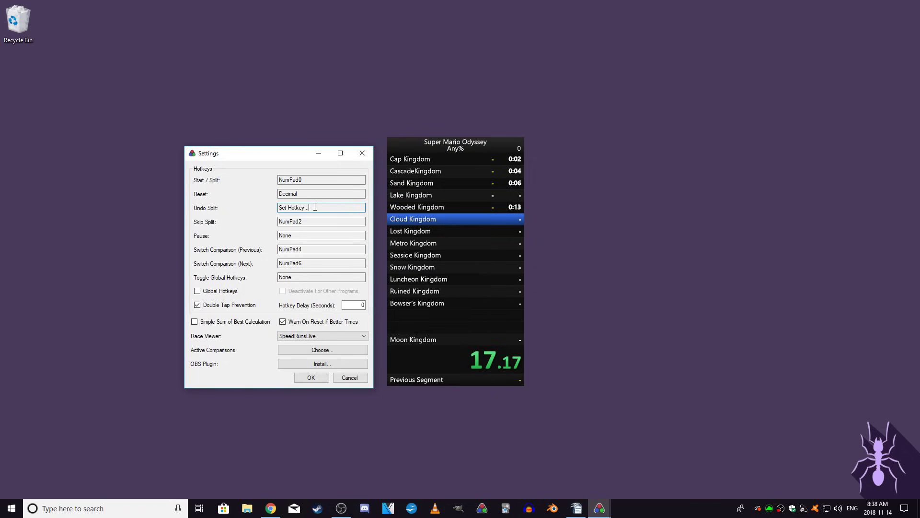
pyautogui.press('KP_Subtract')
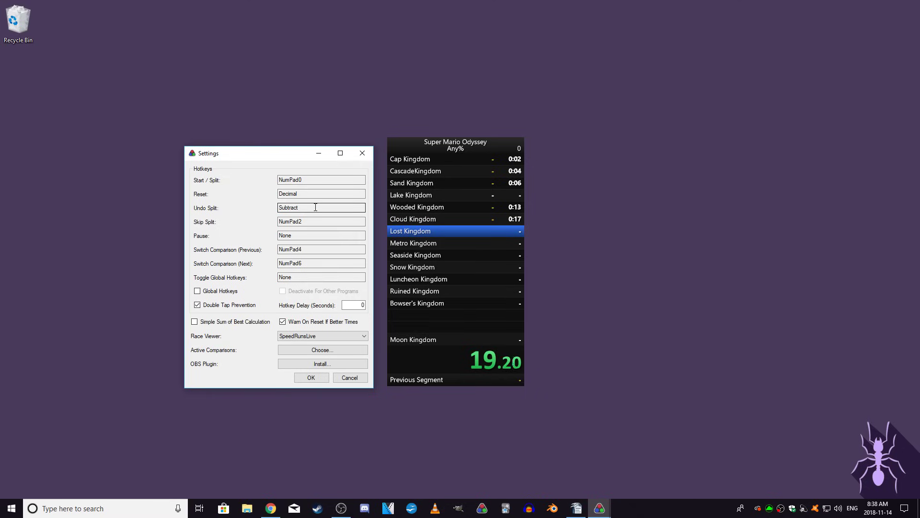
pyautogui.press('KP_Subtract')
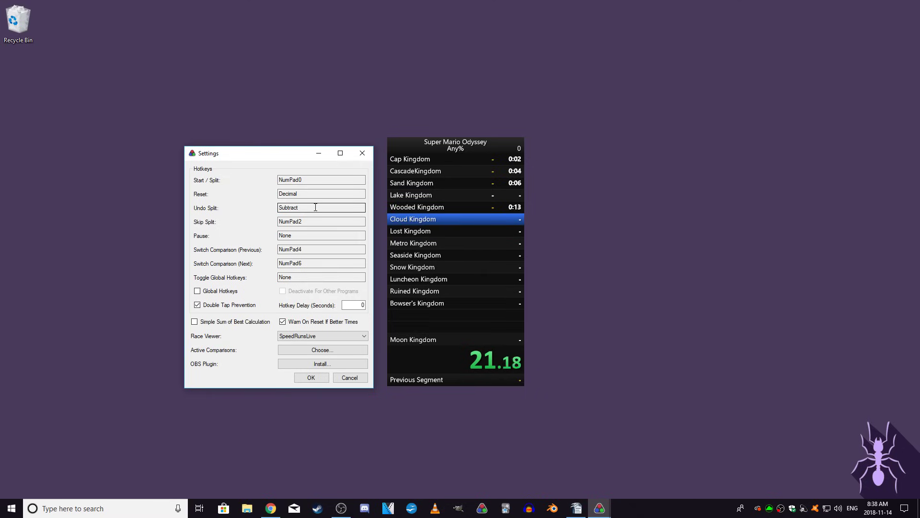
pyautogui.press('KP_Subtract')
pyautogui.press('KP_Subtract')
# - Set the Skip Split hotkey to Return and test it by skipping the Lake Kingdom segment
pyautogui.click(310, 221)
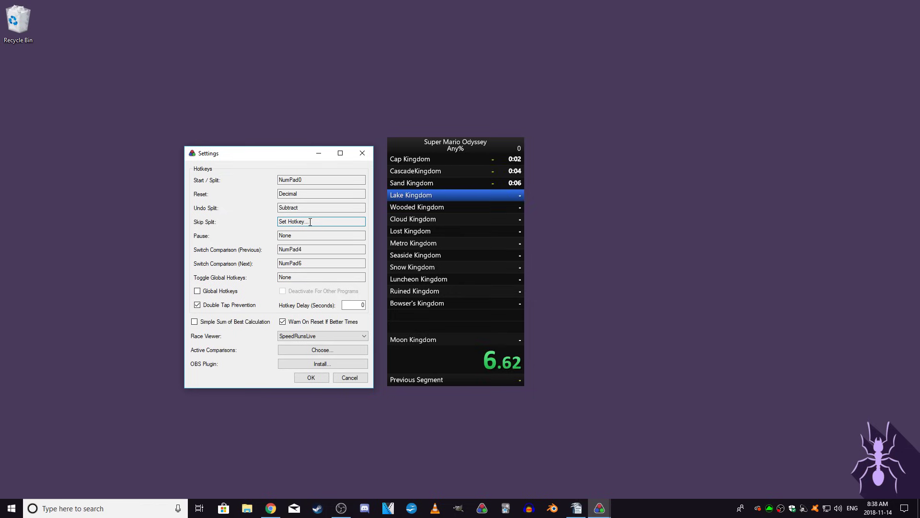
pyautogui.press('Return')
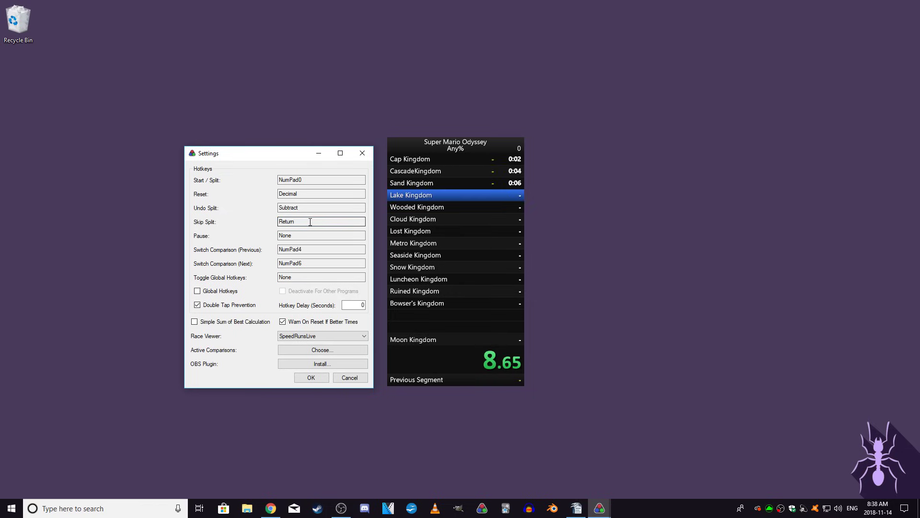
pyautogui.press('Return')
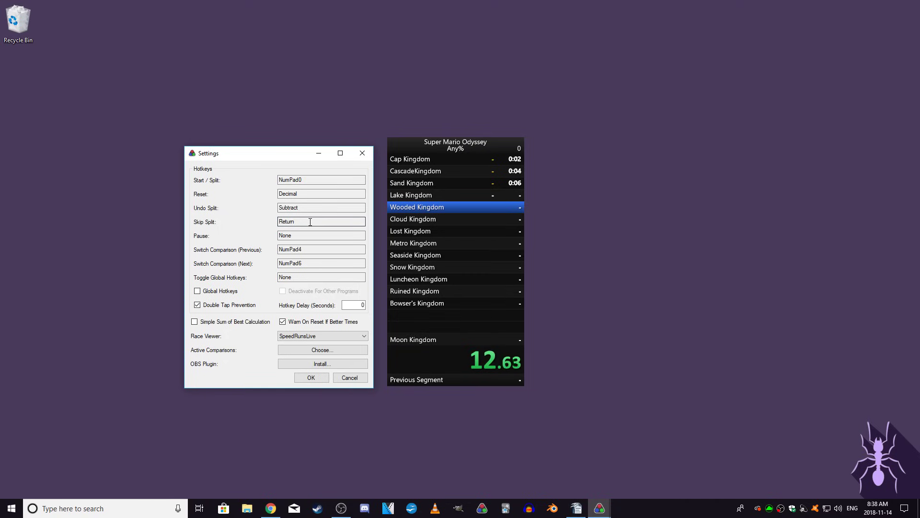
pyautogui.press('KP_Decimal')
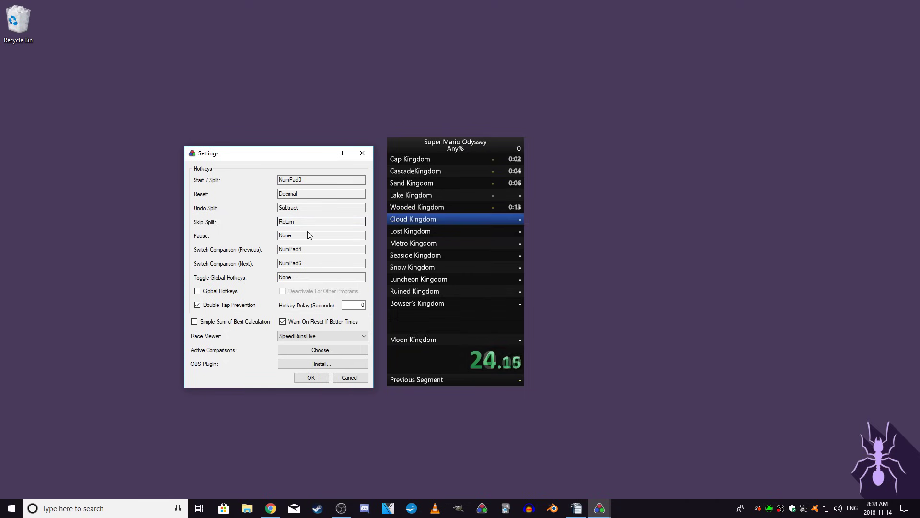
# - Set the Pause hotkey to Multiply, pausing the running timer with it, and reset the run
pyautogui.click(308, 236)
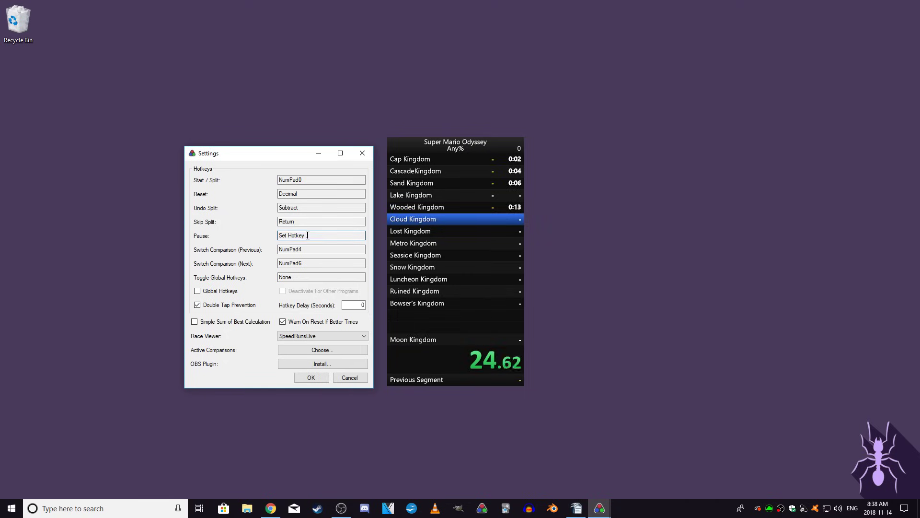
pyautogui.press('KP_Multiply')
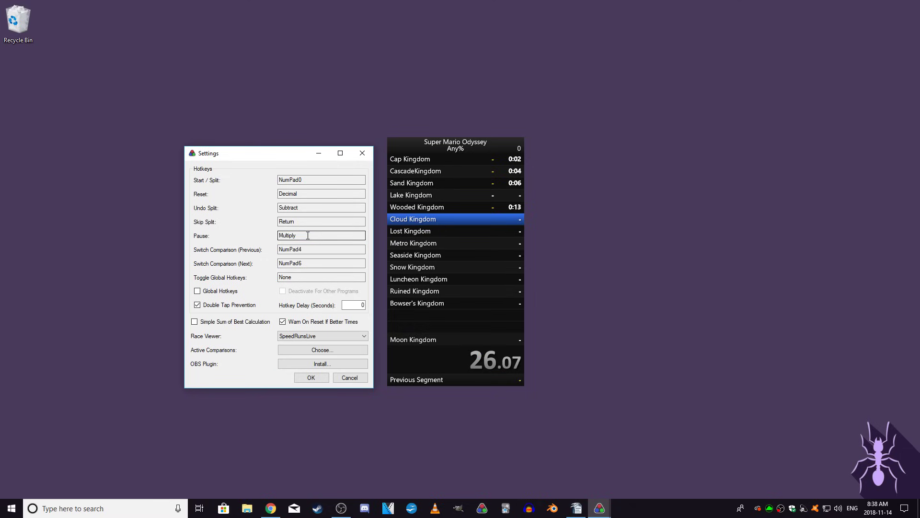
pyautogui.press('KP_Decimal')
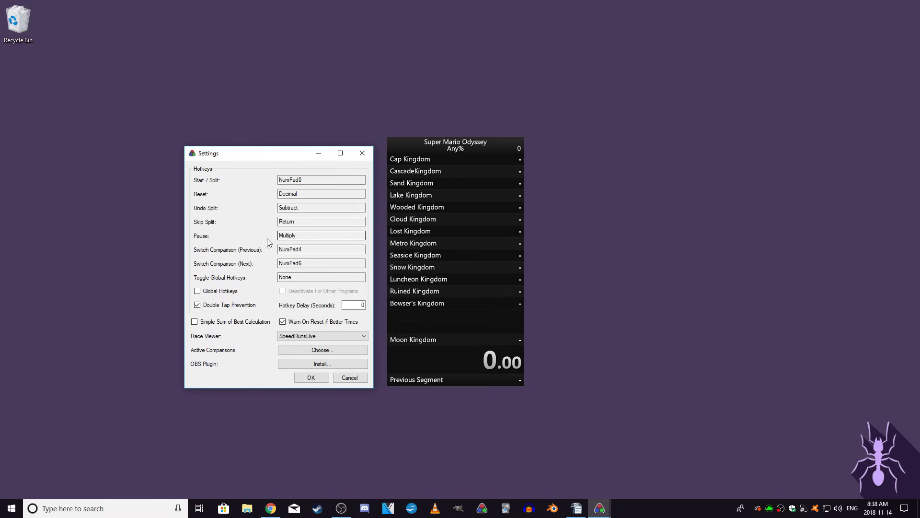
# - Set the Start / Split hotkey to Space, the Reset hotkey to Back and the Undo Split hotkey to Left
pyautogui.click(197, 292)
pyautogui.click(197, 292)
pyautogui.click(302, 179)
pyautogui.press('space')
pyautogui.press('BackSpace')
pyautogui.click(302, 206)
pyautogui.press('Left')
# - Set the Skip Split hotkey to Right and the Pause hotkey to Up
pyautogui.click(303, 221)
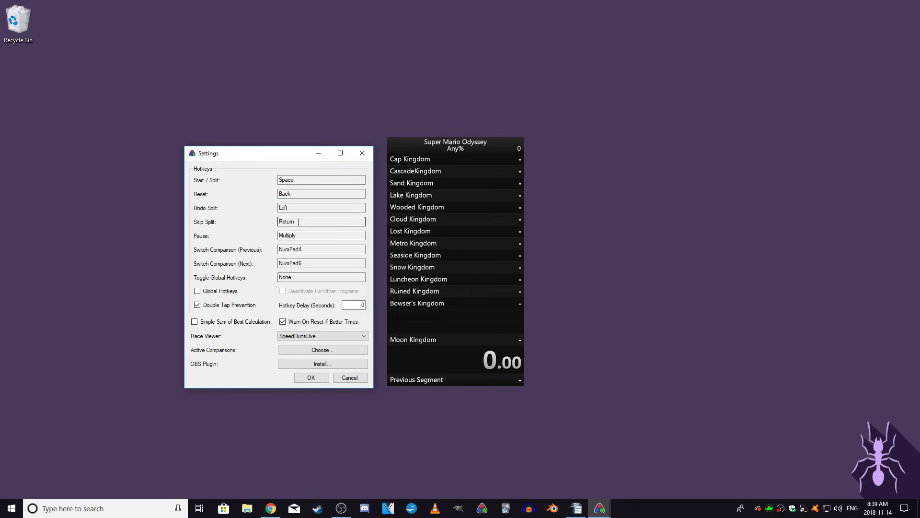
pyautogui.press('Right')
pyautogui.click(297, 234)
pyautogui.press('Up')
pyautogui.press('Return')
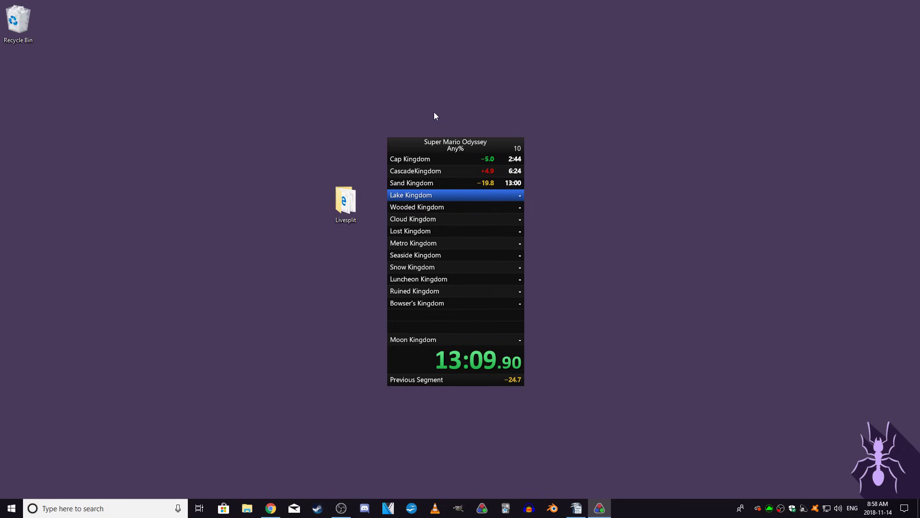
# - Reset the running timer and open the layout editor
pyautogui.press('KP_3')
pyautogui.rightClick(474, 147)
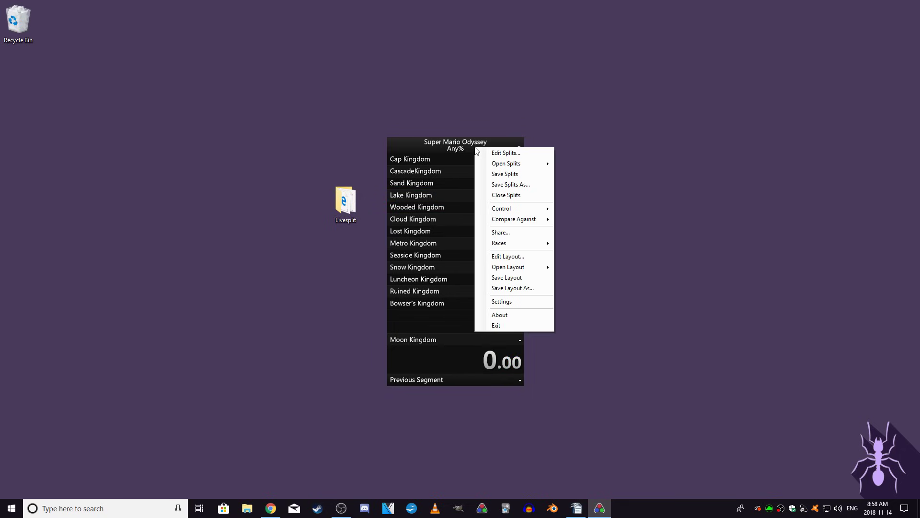
pyautogui.click(507, 257)
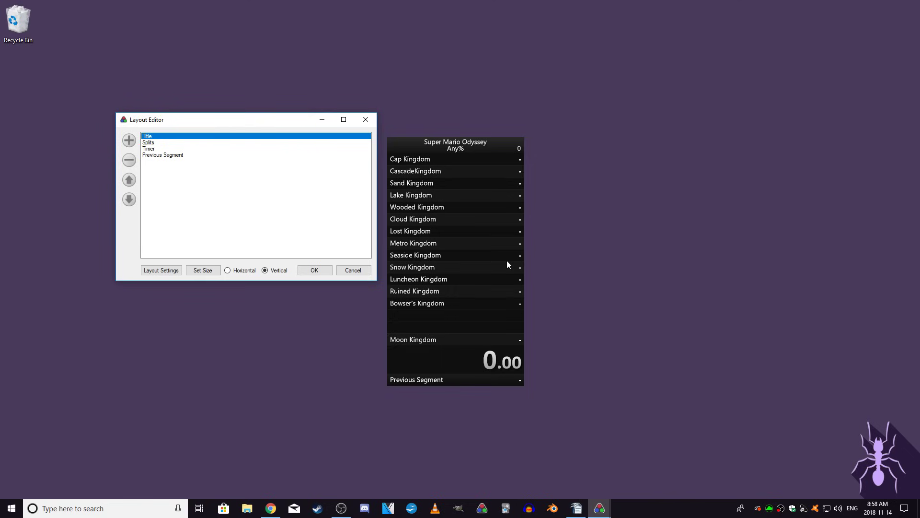
# - Try the horizontal layout orientation and switch back to vertical
pyautogui.click(228, 270)
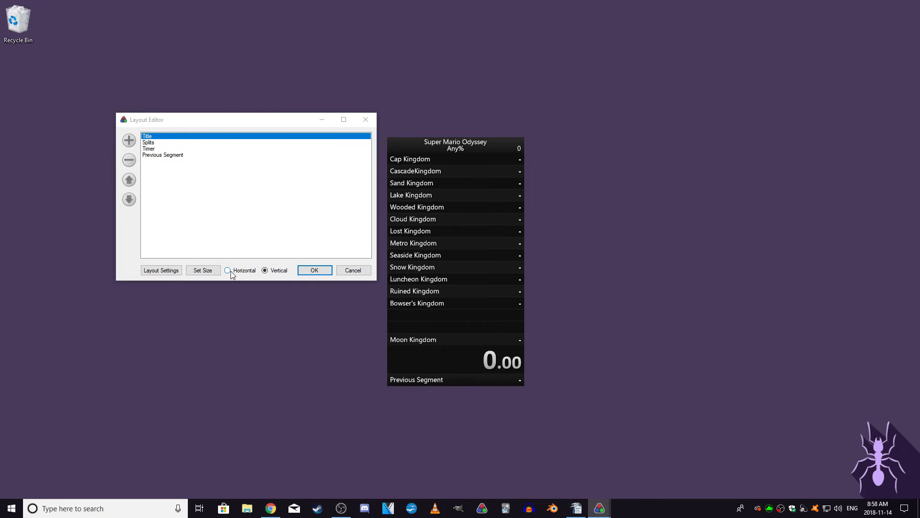
pyautogui.moveTo(251, 120); pyautogui.dragTo(245, 186)
pyautogui.click(260, 338)
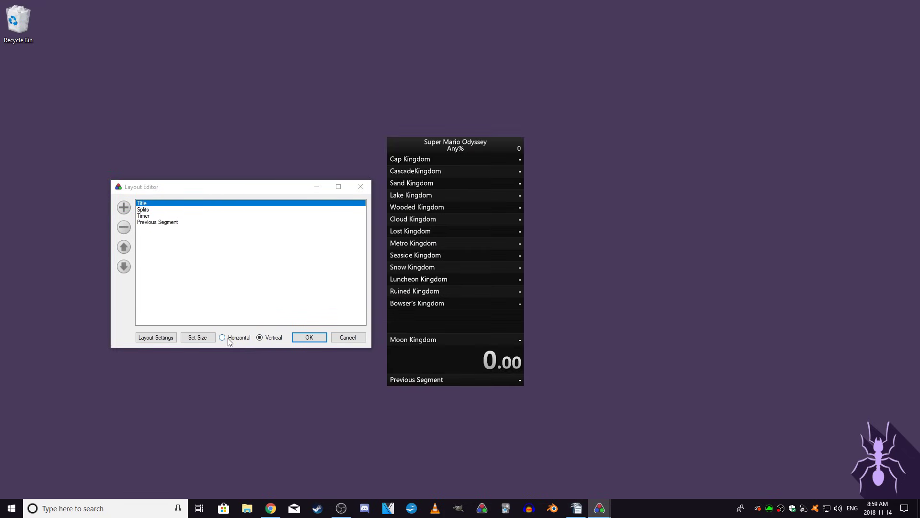
# - Adjust the layout width to make the timer window narrower than before, and confirm the size
pyautogui.click(211, 341)
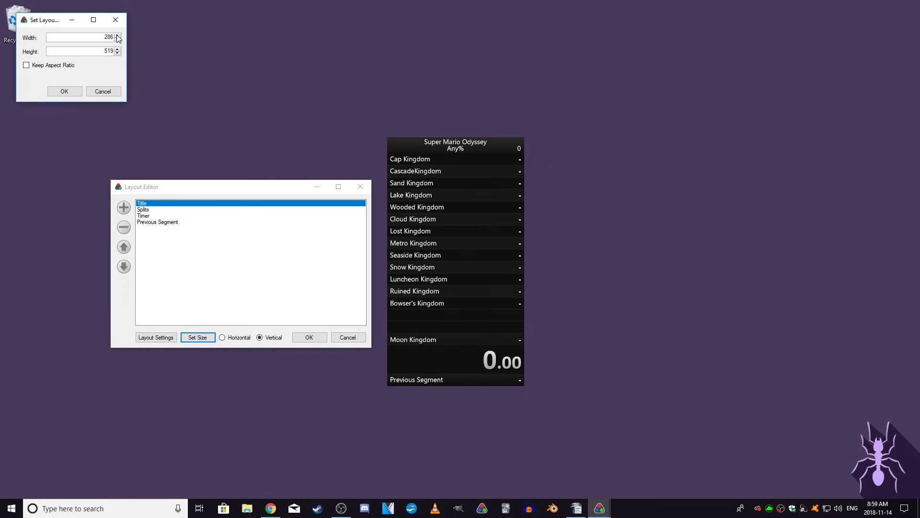
pyautogui.click(118, 35)
pyautogui.click(117, 36)
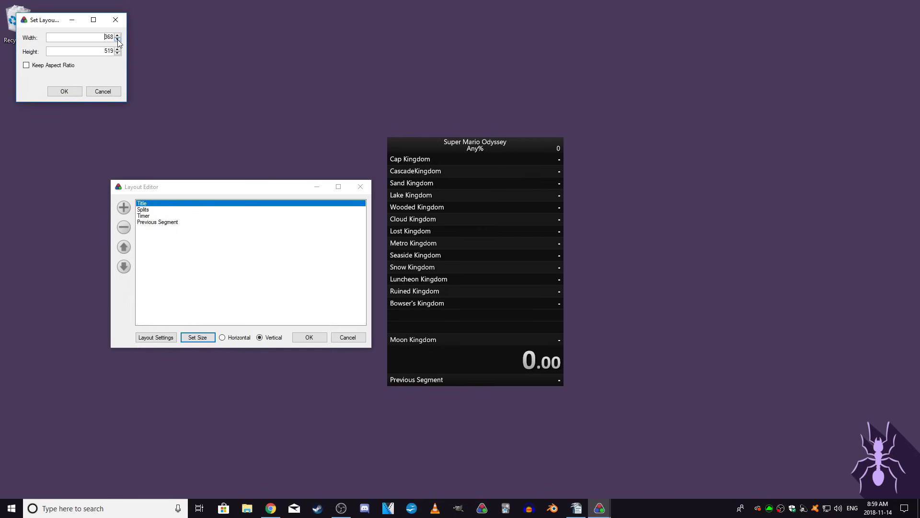
pyautogui.click(117, 40)
pyautogui.click(117, 41)
pyautogui.click(72, 91)
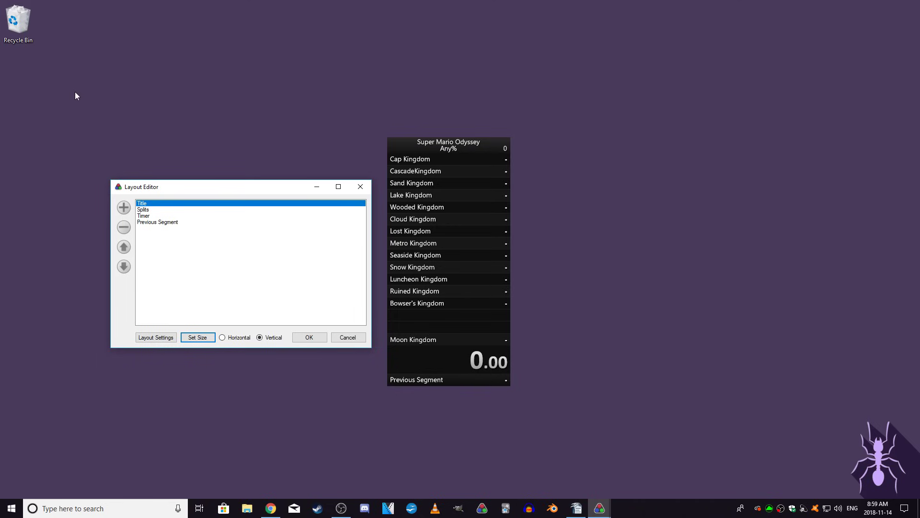
# - Replace the Timer component with a Detailed Timer placed above Previous Segment in the layout
pyautogui.click(125, 207)
pyautogui.moveTo(156, 207)
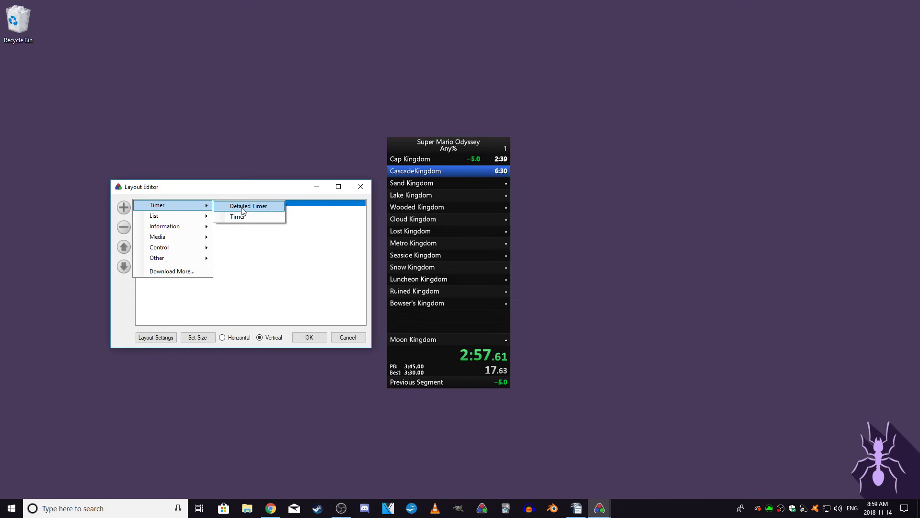
pyautogui.press('KP_3')
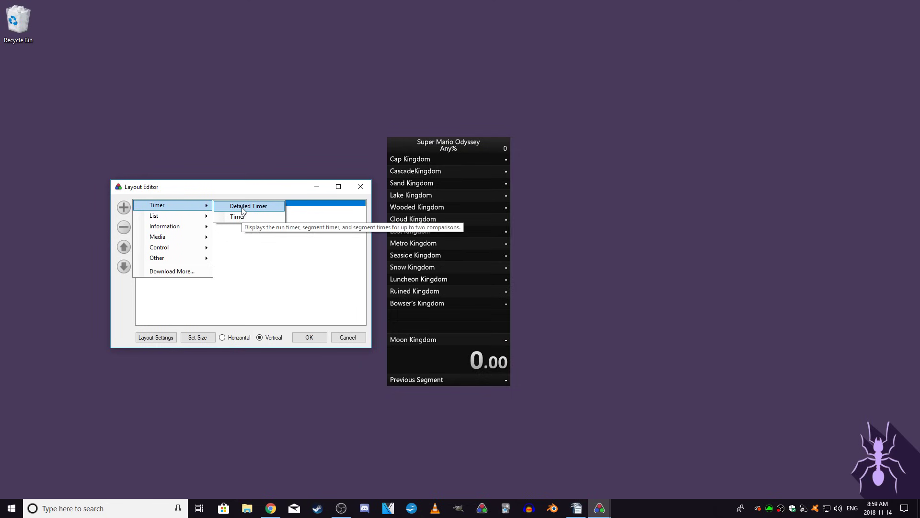
pyautogui.click(243, 207)
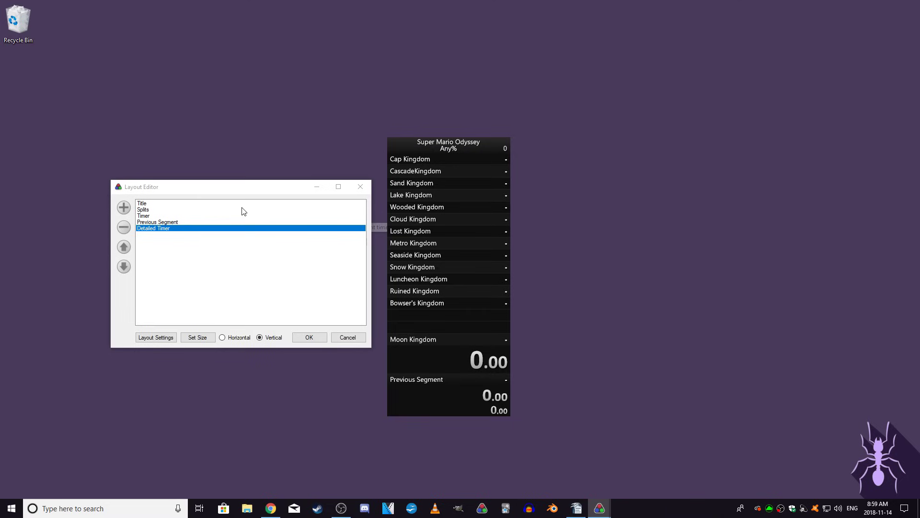
pyautogui.click(154, 215)
pyautogui.click(124, 227)
pyautogui.moveTo(142, 224); pyautogui.dragTo(144, 218)
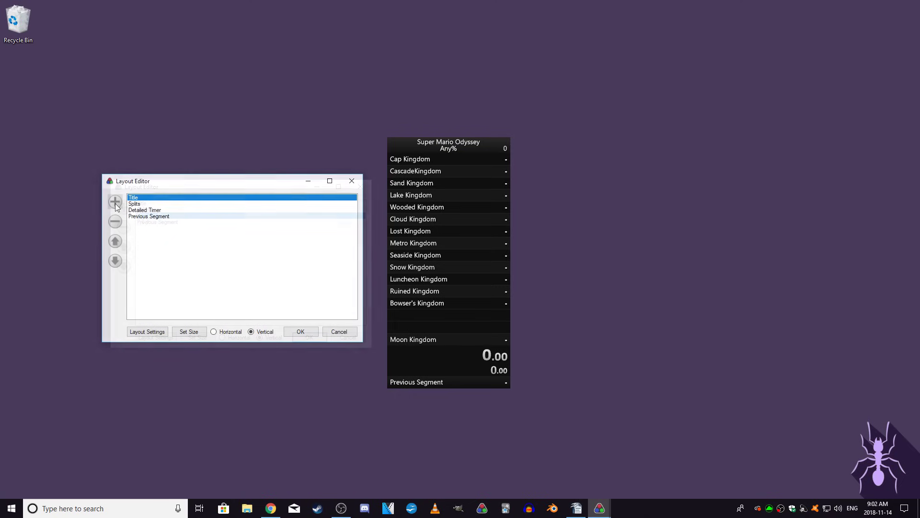
# - Replace the Splits component with Subsplits placed directly below Title in the layout
pyautogui.click(115, 203)
pyautogui.moveTo(145, 212)
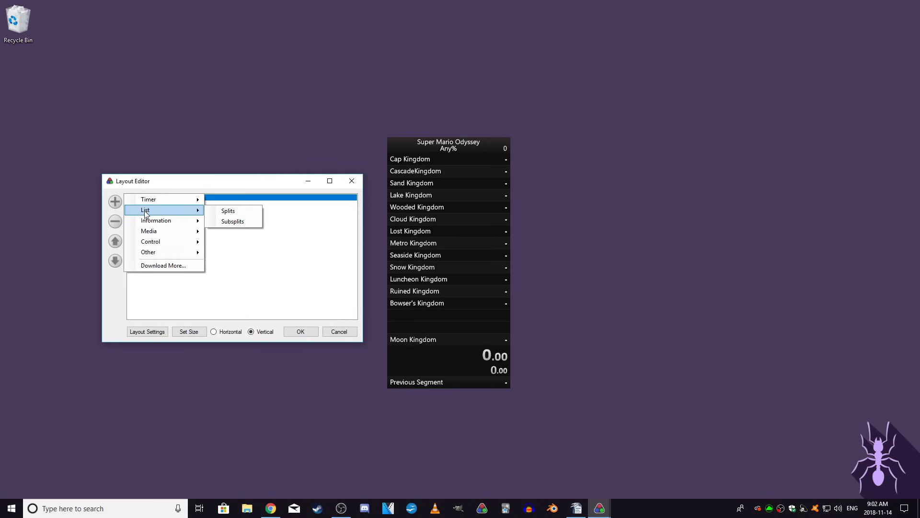
pyautogui.click(231, 221)
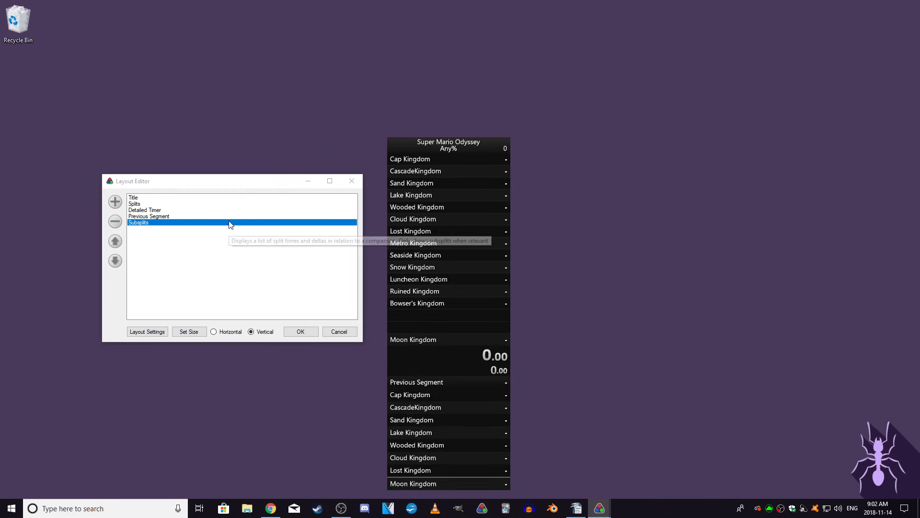
pyautogui.click(145, 205)
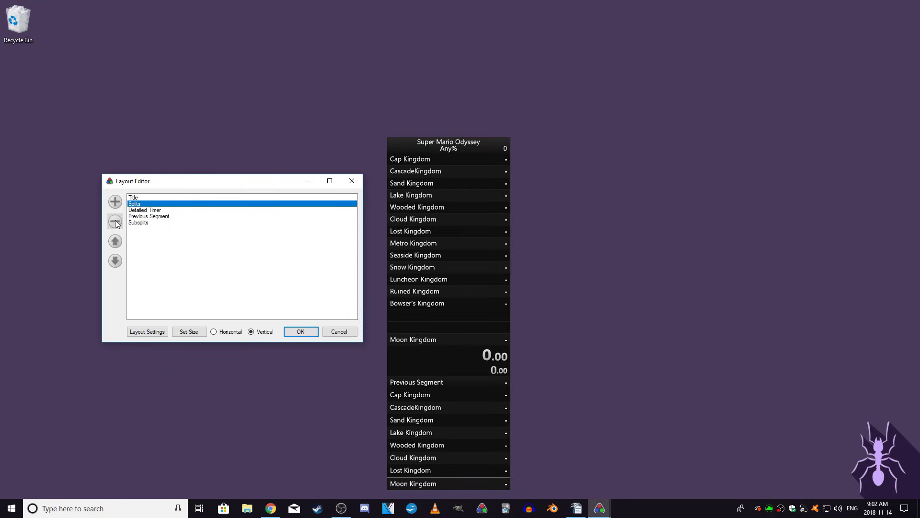
pyautogui.click(115, 222)
pyautogui.moveTo(139, 223); pyautogui.dragTo(142, 204)
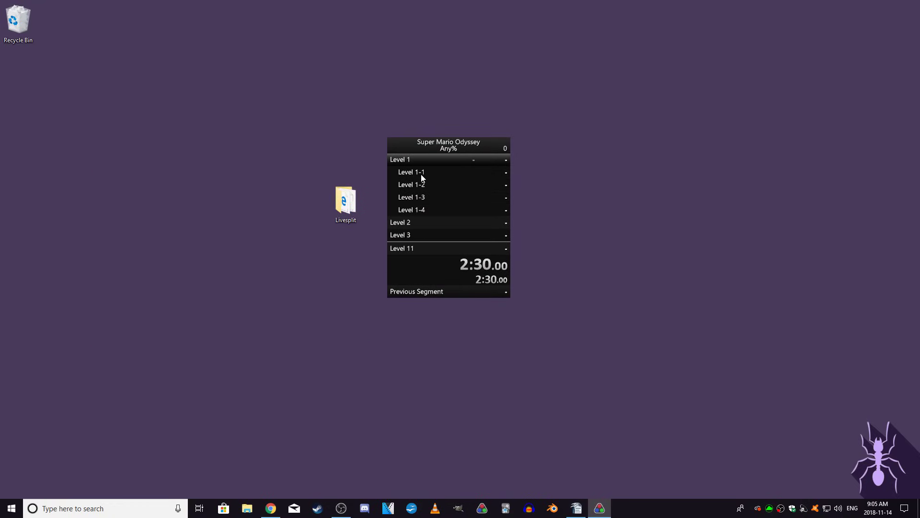
# - Look through the subsplit list in the timer window, examining how the levels and sublevels are grouped
pyautogui.scroll(-1, 422, 176)
pyautogui.scroll(-1, 422, 177)
pyautogui.scroll(2, 528, 177)
pyautogui.scroll(-1, 529, 177)
pyautogui.scroll(-1, 529, 177)
pyautogui.scroll(-1, 528, 177)
pyautogui.scroll(2, 528, 177)
pyautogui.scroll(-2, 528, 174)
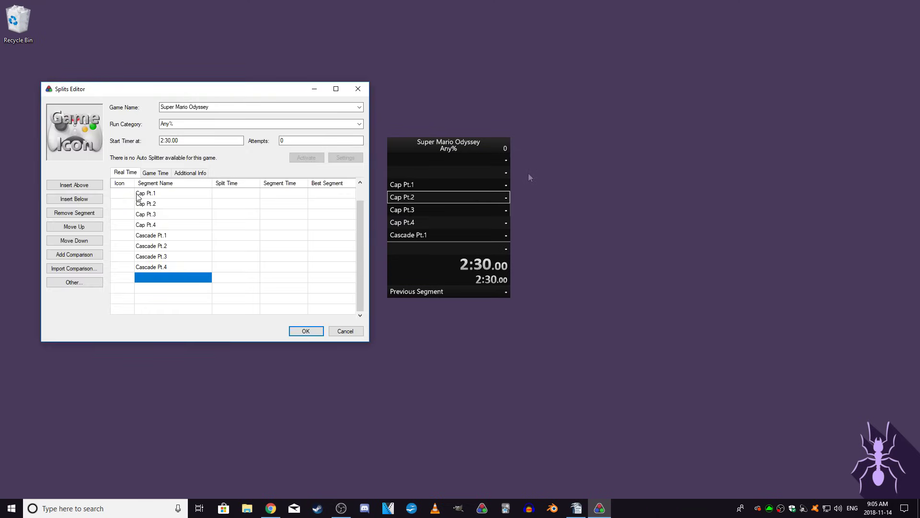
# - Add a hyphen in front of the segment names Cap Pt.1, Cap Pt.2 and Cap Pt.3 to make them subsplits
pyautogui.click(137, 194)
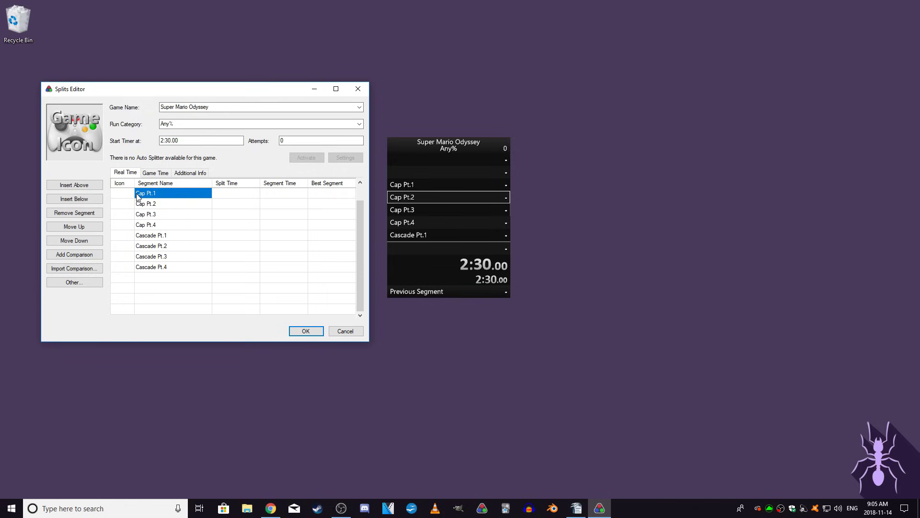
pyautogui.click(138, 194)
pyautogui.click(138, 194)
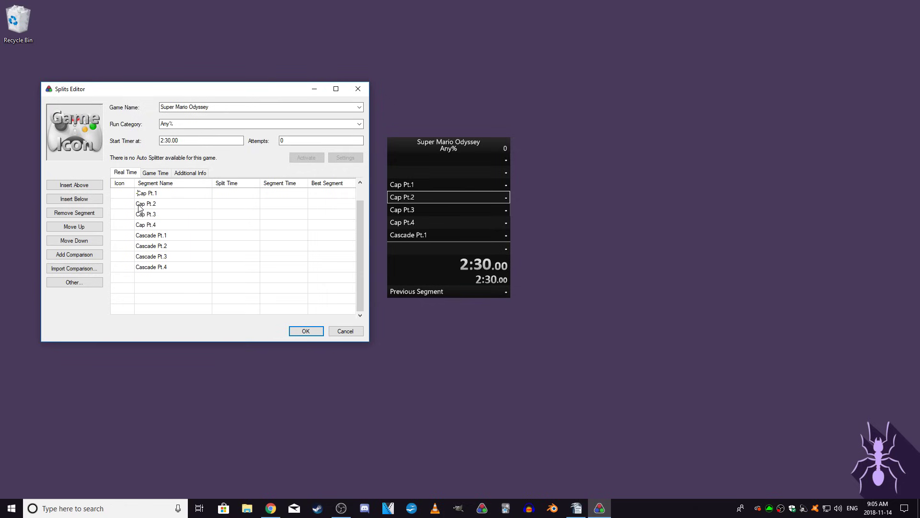
pyautogui.click(137, 206)
pyautogui.click(137, 206)
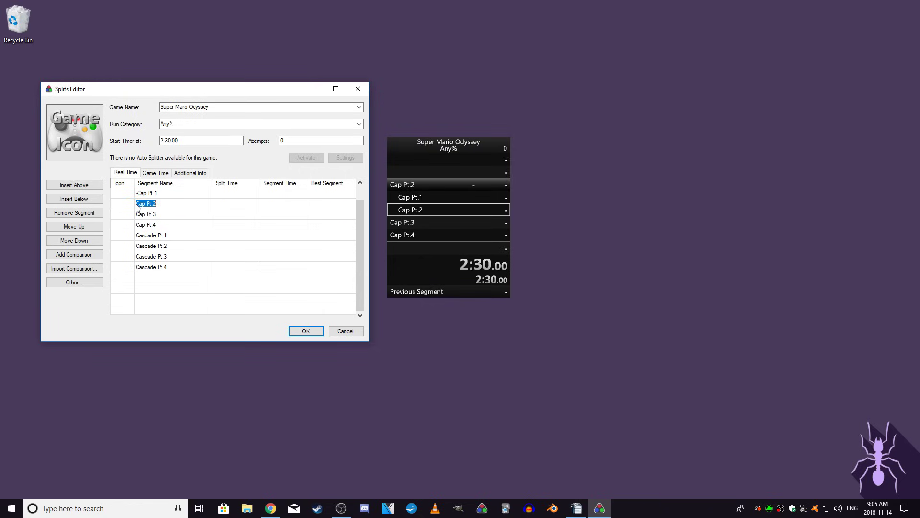
pyautogui.click(136, 204)
pyautogui.write('-')
pyautogui.click(137, 217)
pyautogui.click(137, 216)
pyautogui.click(137, 216)
pyautogui.write('-')
# - Add {Cap Kingdom} in front of the Cap Pt.4 segment name to title the subsplit group
pyautogui.click(137, 226)
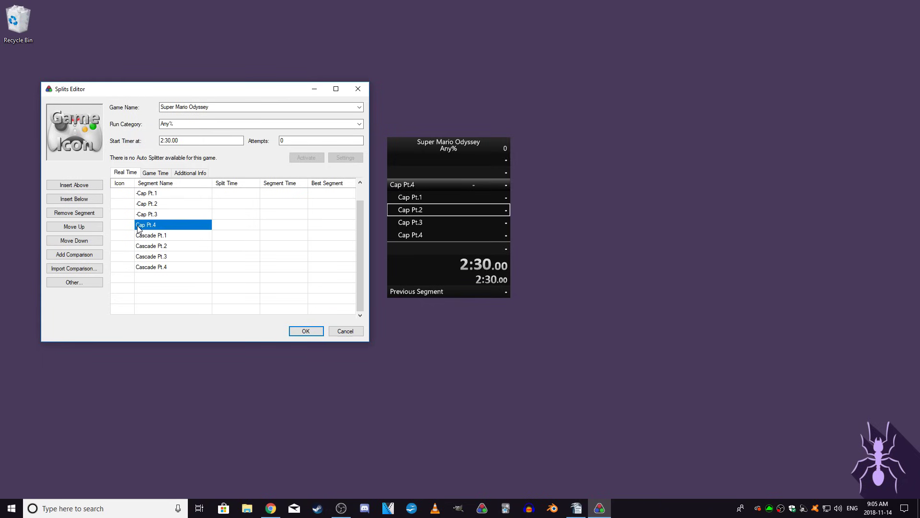
pyautogui.click(138, 228)
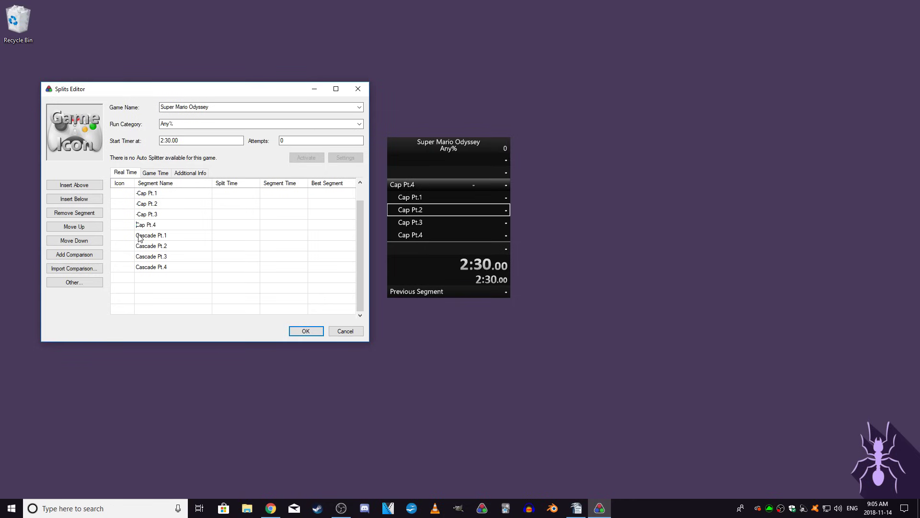
pyautogui.write('{}')
pyautogui.write('Cap Kin')
pyautogui.write('gdom')
pyautogui.click(141, 238)
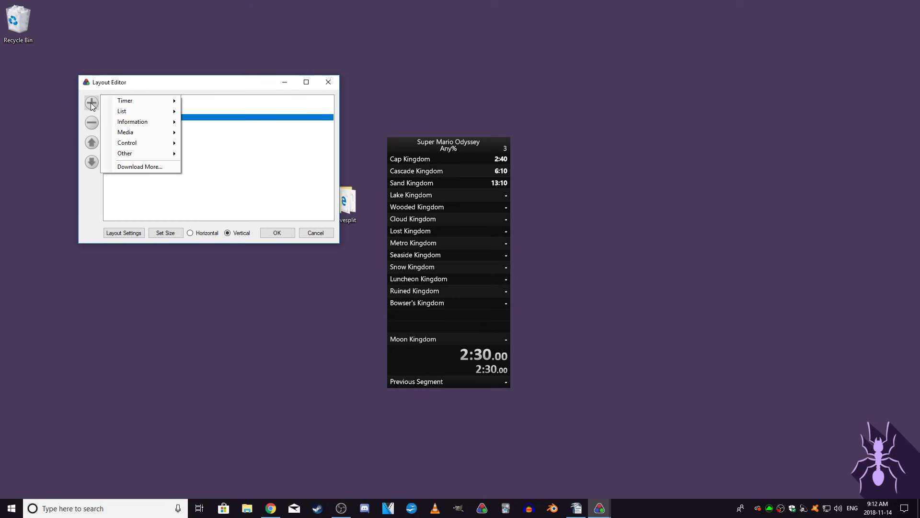
# - Add a Graph component to the layout and test it by splitting Cascade Kingdom on the running timer
pyautogui.moveTo(139, 124)
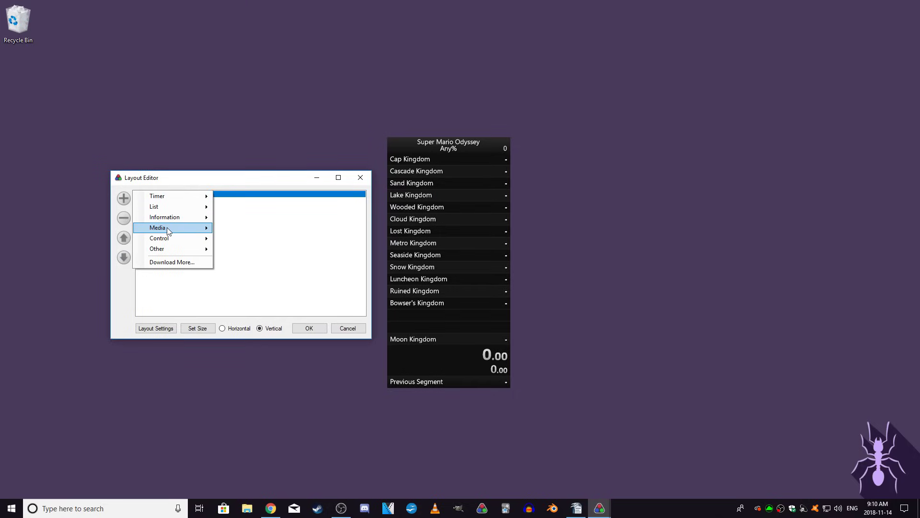
pyautogui.moveTo(183, 230)
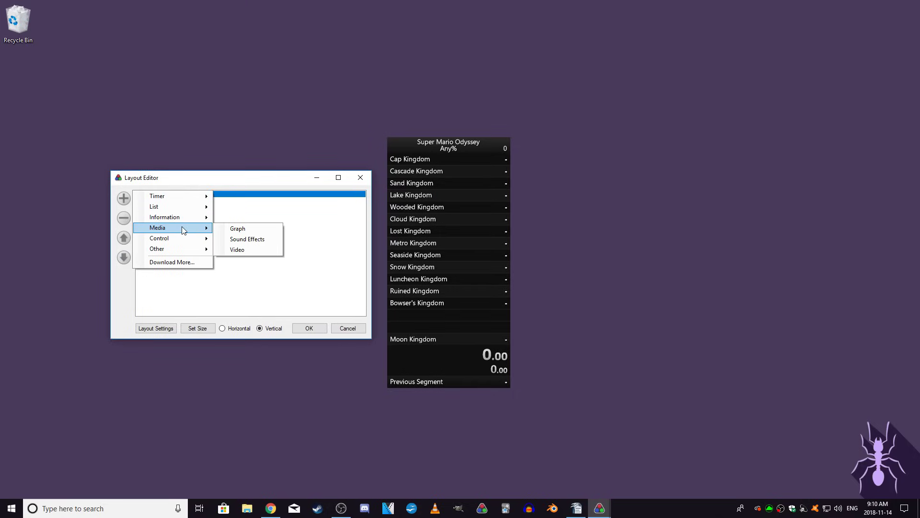
pyautogui.click(230, 230)
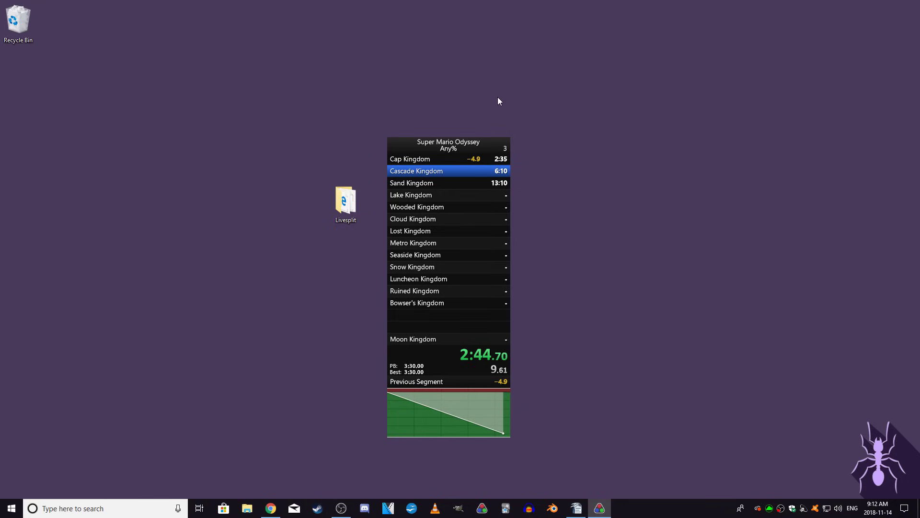
pyautogui.press('KP_1')
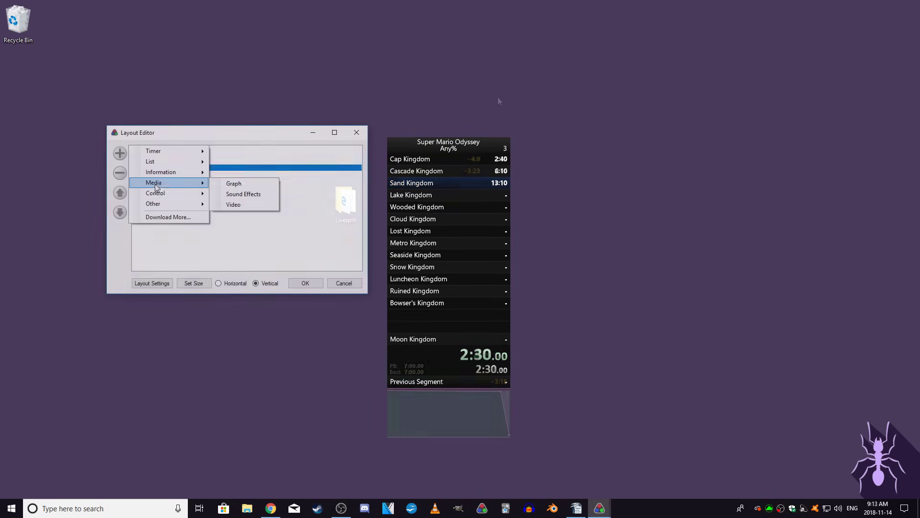
# - Add a Sound Effects component and open its settings, and add a Video component to the layout
pyautogui.click(240, 195)
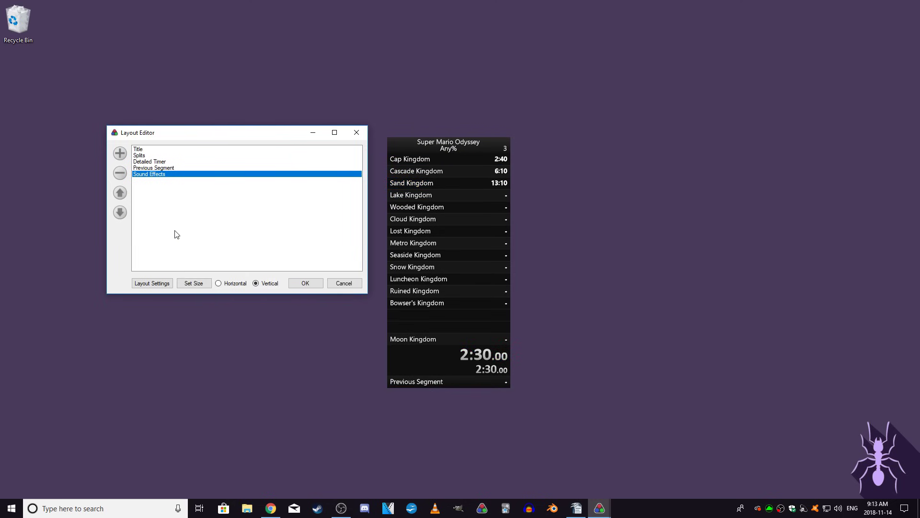
pyautogui.doubleClick(158, 175)
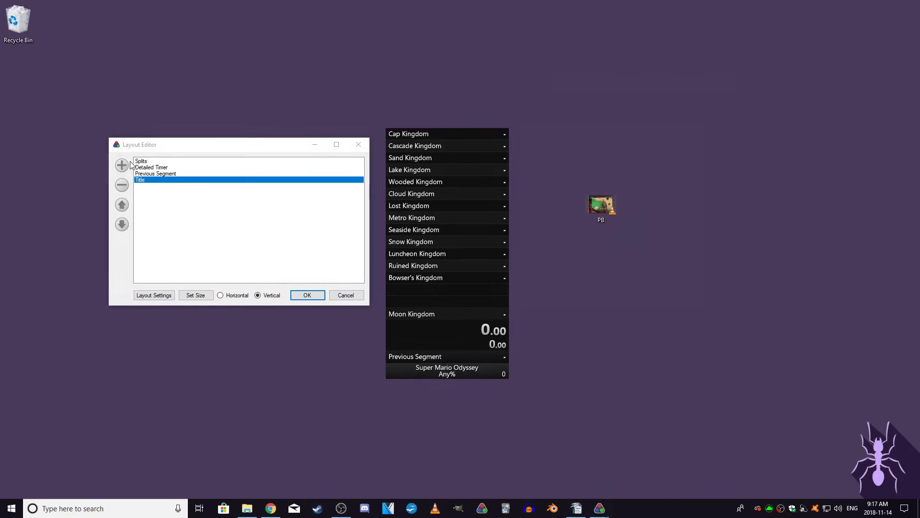
pyautogui.click(122, 165)
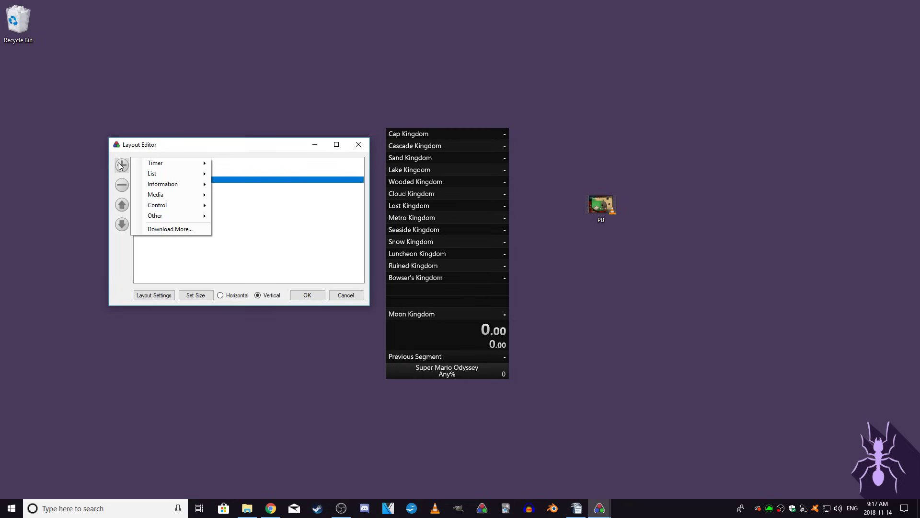
pyautogui.moveTo(184, 199)
pyautogui.click(235, 216)
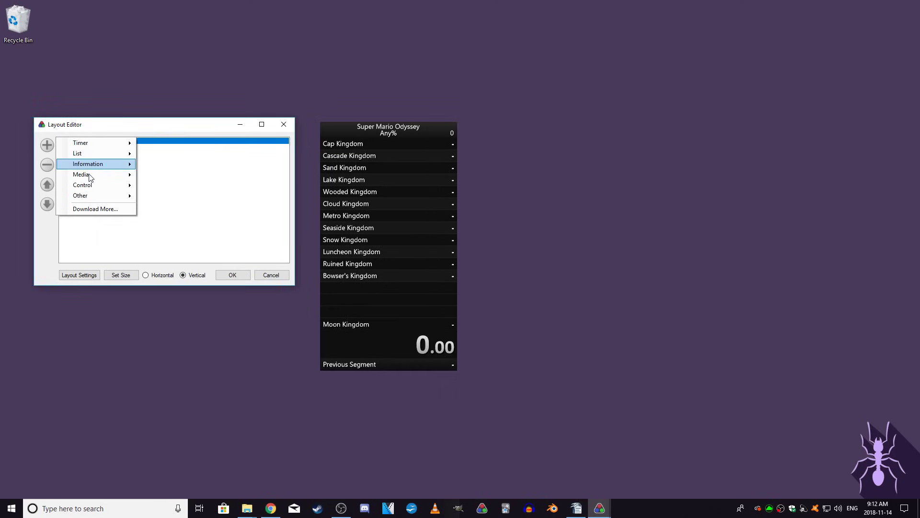
# - Check the remaining component categories without adding any, and open the layout settings
pyautogui.moveTo(92, 188)
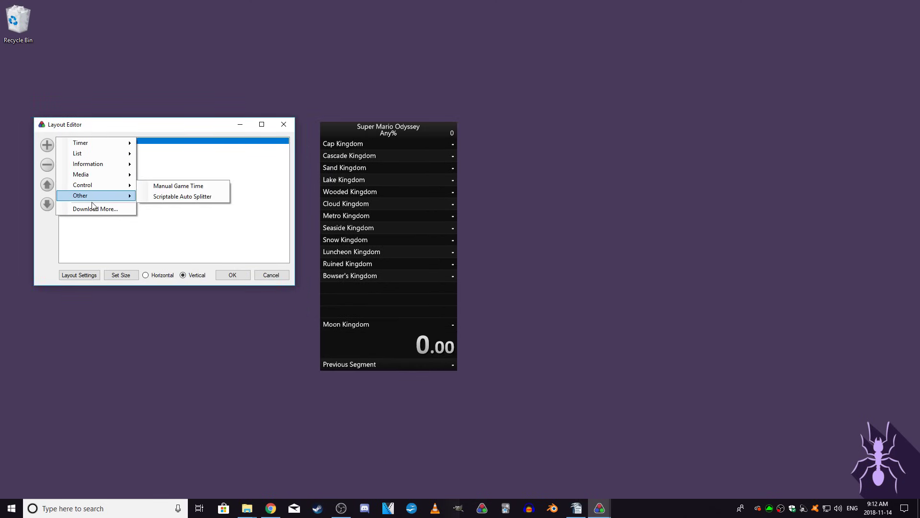
pyautogui.click(44, 259)
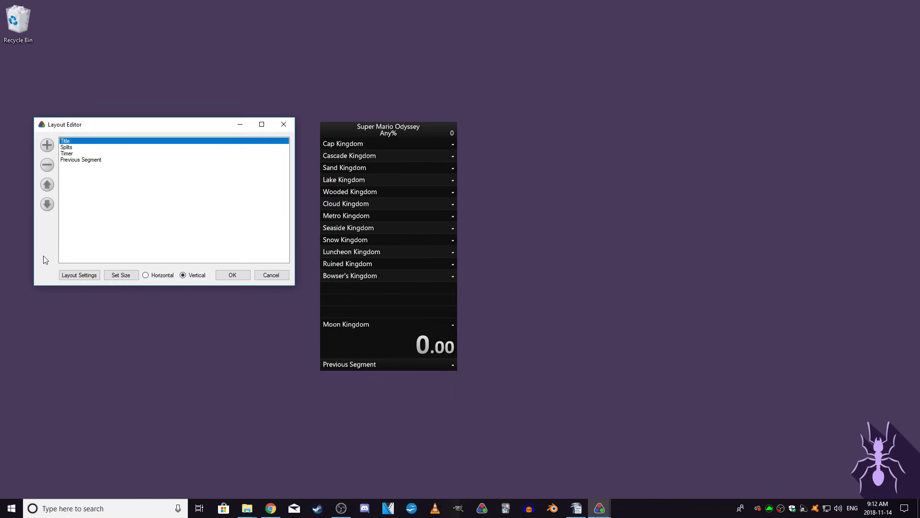
pyautogui.click(79, 275)
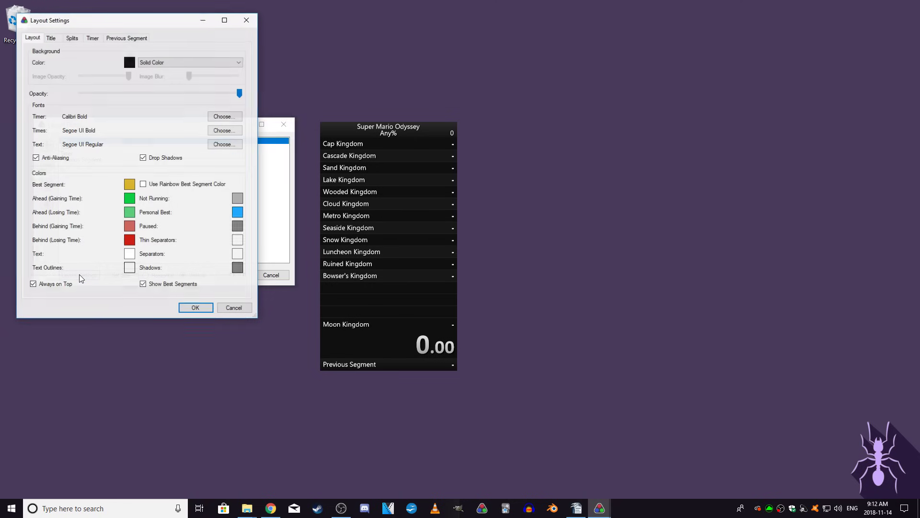
# - Change the layout's background color to black in the color picker, keeping the Solid Color background type
pyautogui.moveTo(153, 26); pyautogui.dragTo(191, 102)
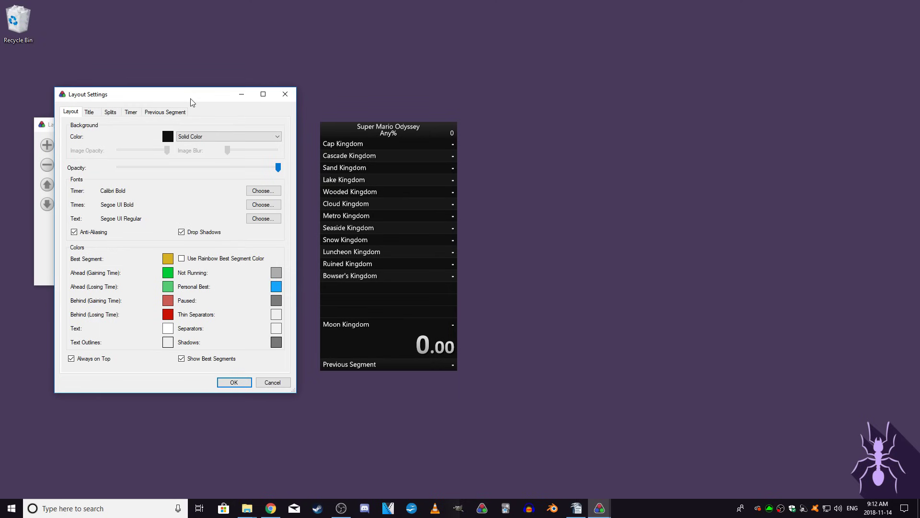
pyautogui.click(173, 136)
pyautogui.click(129, 254)
pyautogui.click(198, 234)
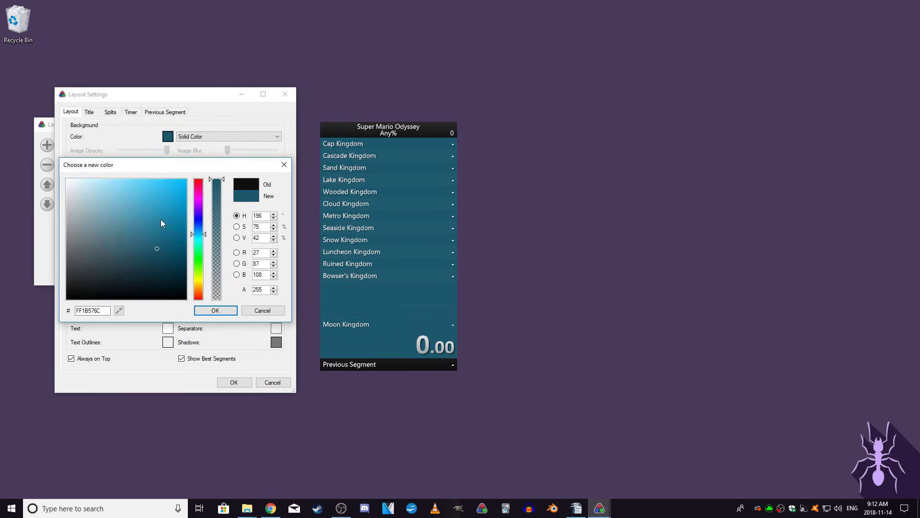
pyautogui.moveTo(160, 219); pyautogui.dragTo(67, 298)
pyautogui.click(195, 312)
pyautogui.click(191, 137)
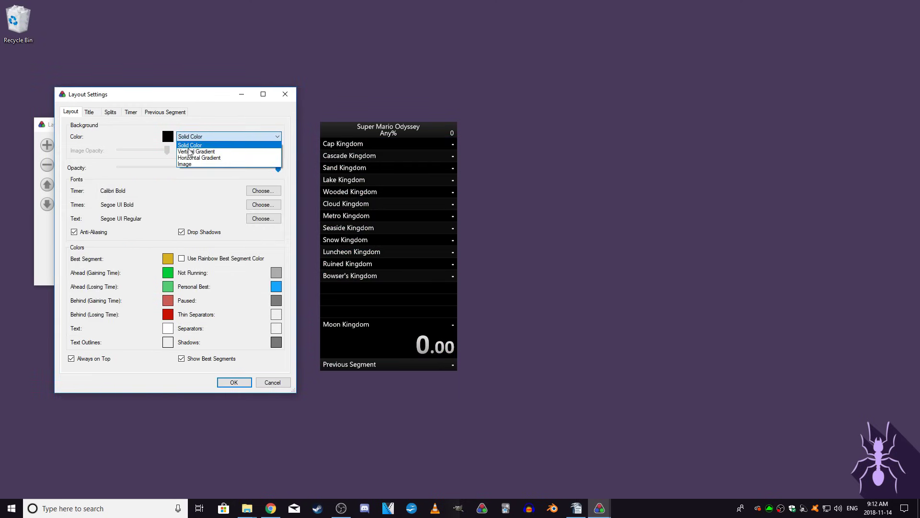
pyautogui.click(187, 181)
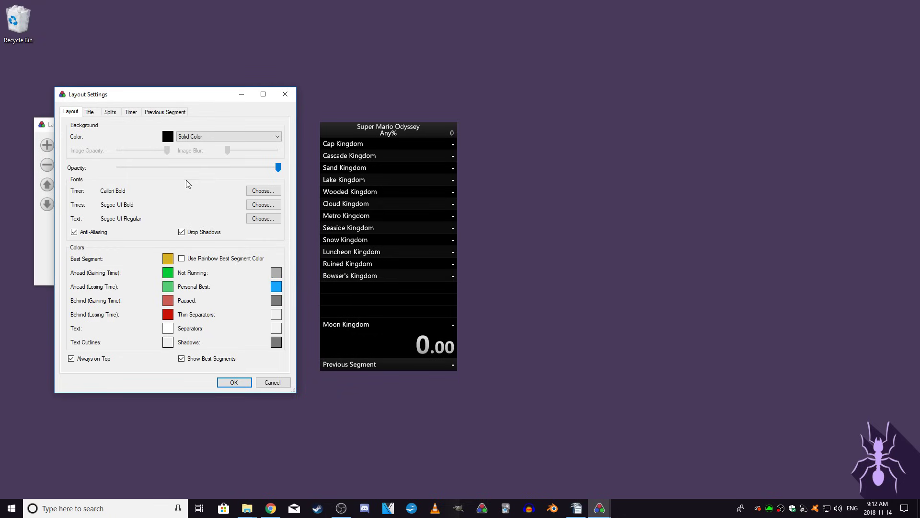
# - Set the layout's timer font to DejaVu Sans Bold and its text font to MS Gothic
pyautogui.click(263, 191)
pyautogui.scroll(2, 80, 181)
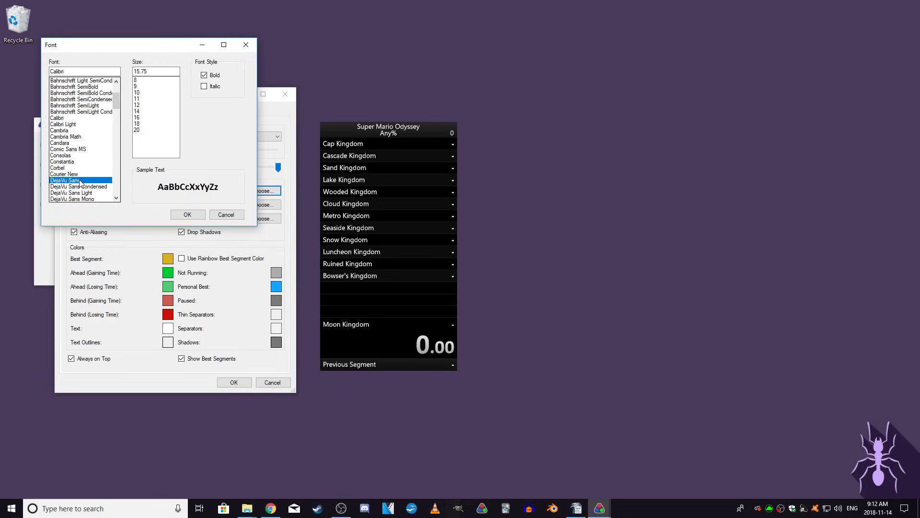
pyautogui.click(188, 214)
pyautogui.click(266, 219)
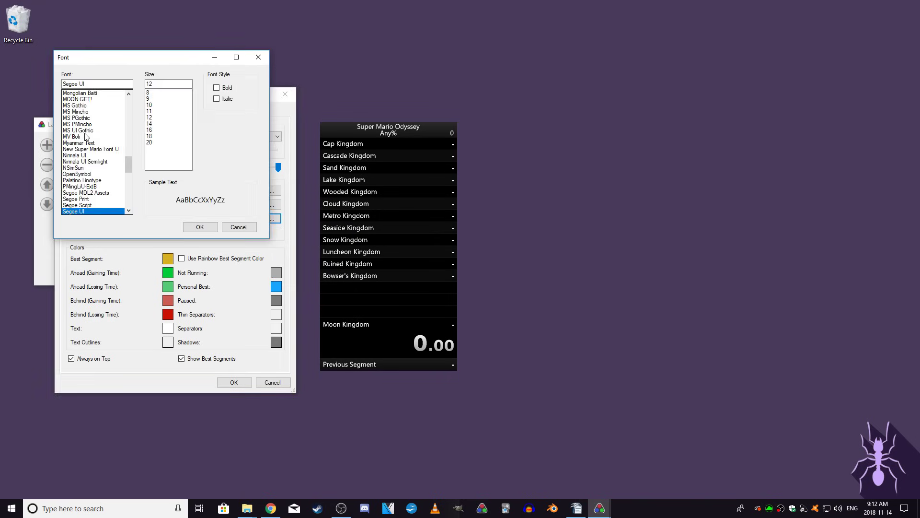
pyautogui.click(86, 136)
pyautogui.click(79, 106)
pyautogui.click(200, 227)
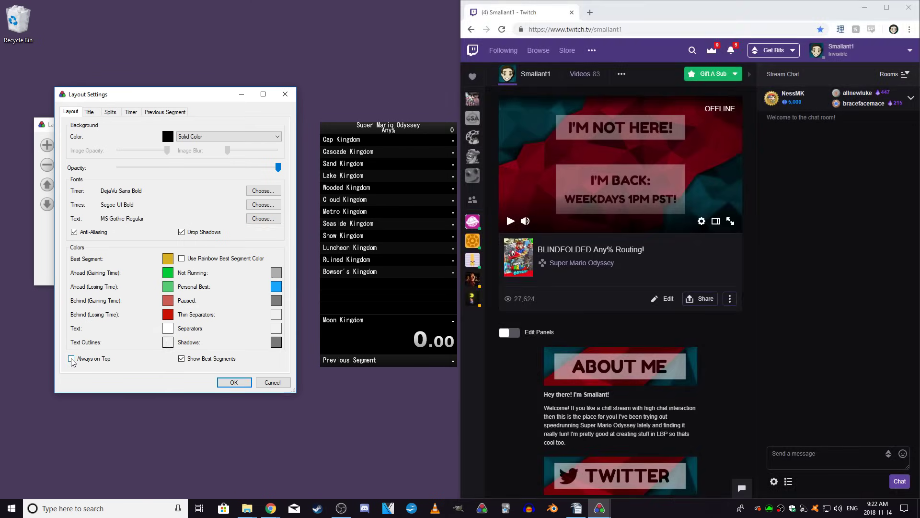
# - Turn off Always on Top for the layout and test it by placing the timer behind the Chrome window
pyautogui.click(71, 358)
pyautogui.click(230, 386)
pyautogui.press('Return')
pyautogui.moveTo(448, 127); pyautogui.dragTo(510, 123)
pyautogui.click(638, 14)
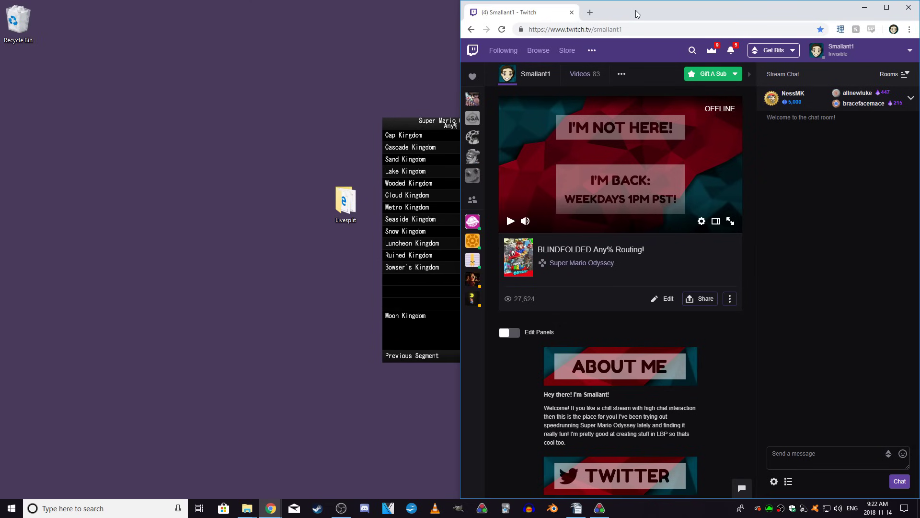
# - Bring the timer back to the front and turn Always on Top on again in the layout settings
pyautogui.click(599, 508)
pyautogui.click(107, 214)
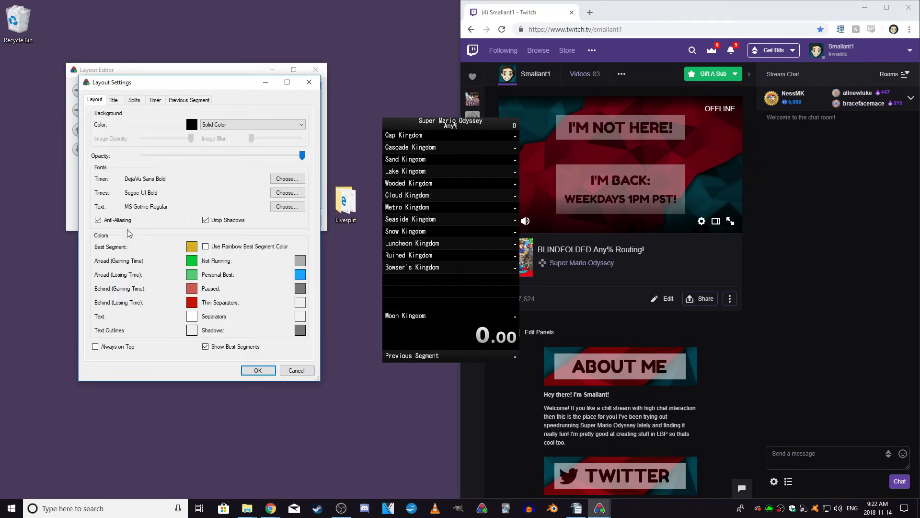
pyautogui.click(95, 347)
pyautogui.click(257, 371)
pyautogui.press('Return')
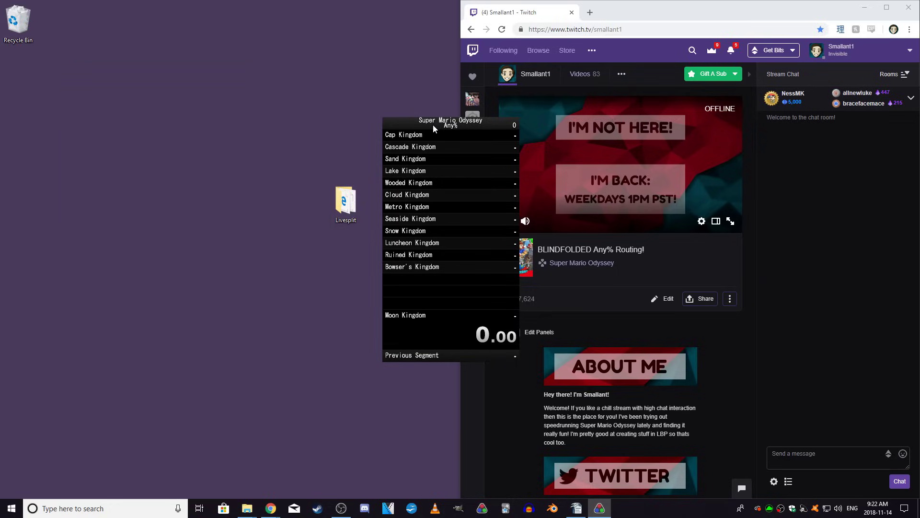
# - Move the timer over the Twitch page in Chrome and send "Hi there!" in the stream chat
pyautogui.moveTo(436, 123); pyautogui.dragTo(525, 123)
pyautogui.click(643, 70)
pyautogui.click(814, 456)
pyautogui.write('Hi there!')
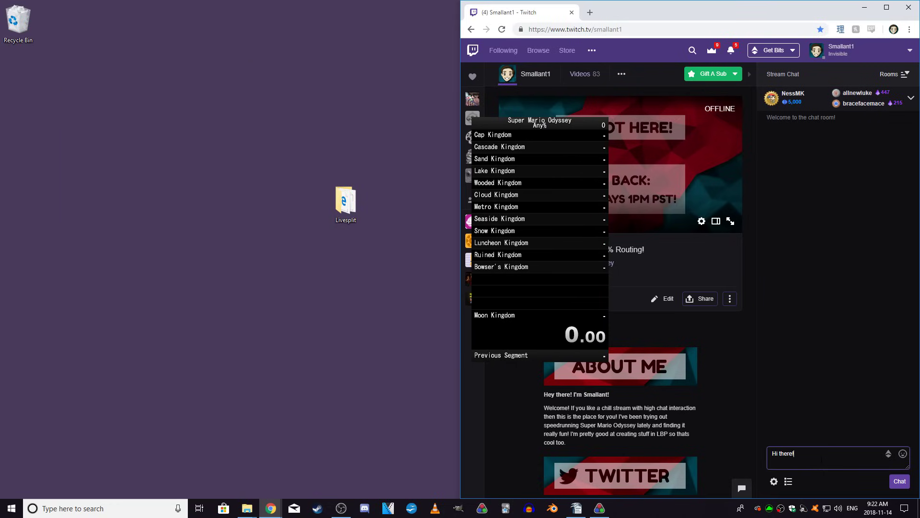
pyautogui.press('Return')
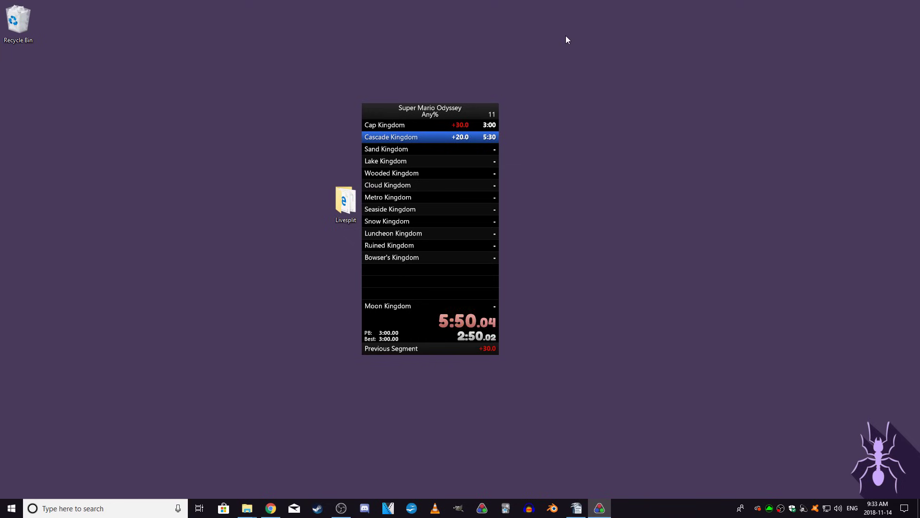
# - Split Cascade Kingdom on the running timer in both test runs
pyautogui.press('KP_1')
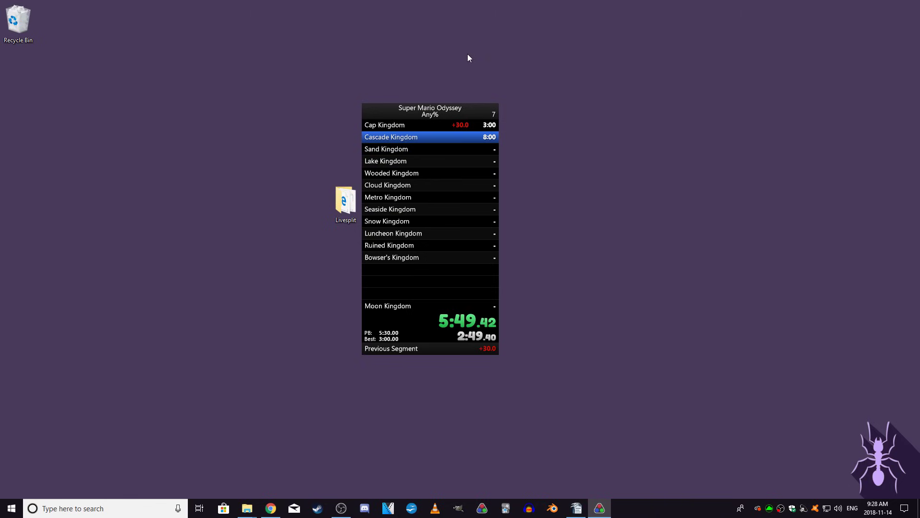
pyautogui.press('KP_1')
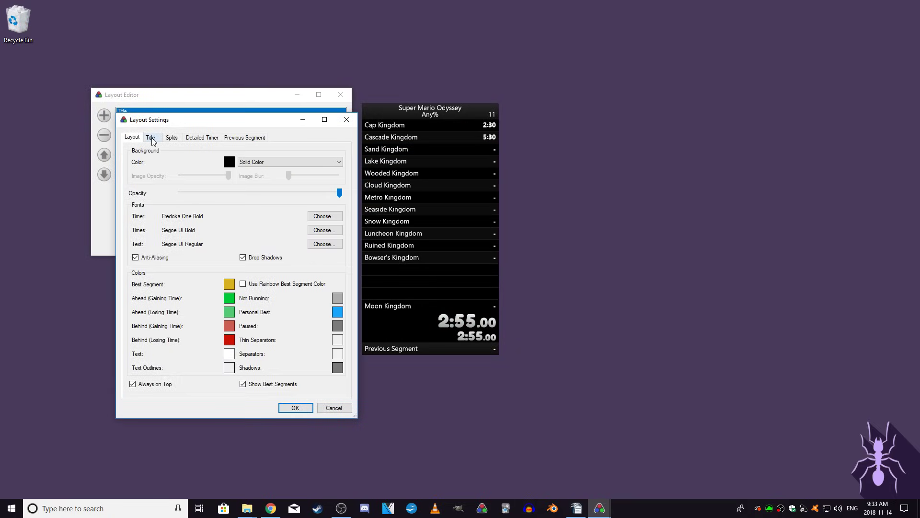
# - Look over the Title, Detailed Timer and Previous Segment settings, and set the Splits component's Total Splits to 5
pyautogui.click(152, 138)
pyautogui.click(207, 139)
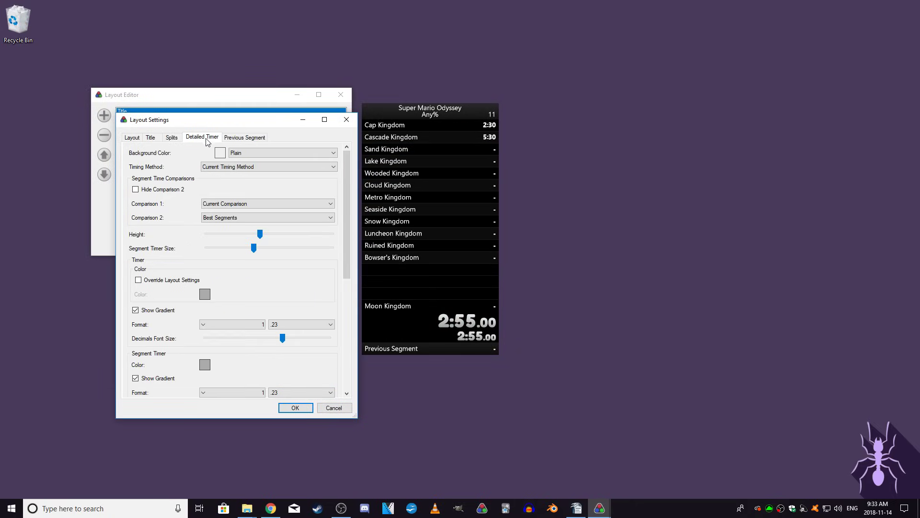
pyautogui.click(242, 139)
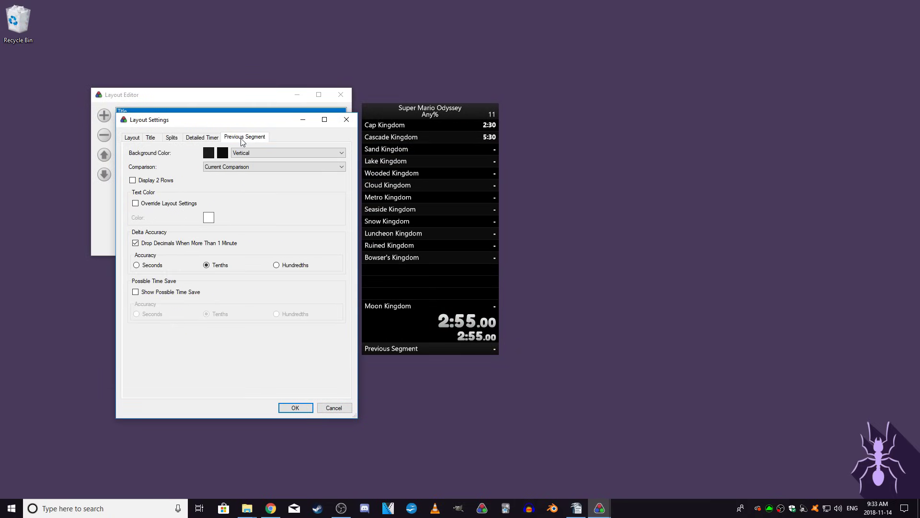
pyautogui.click(171, 138)
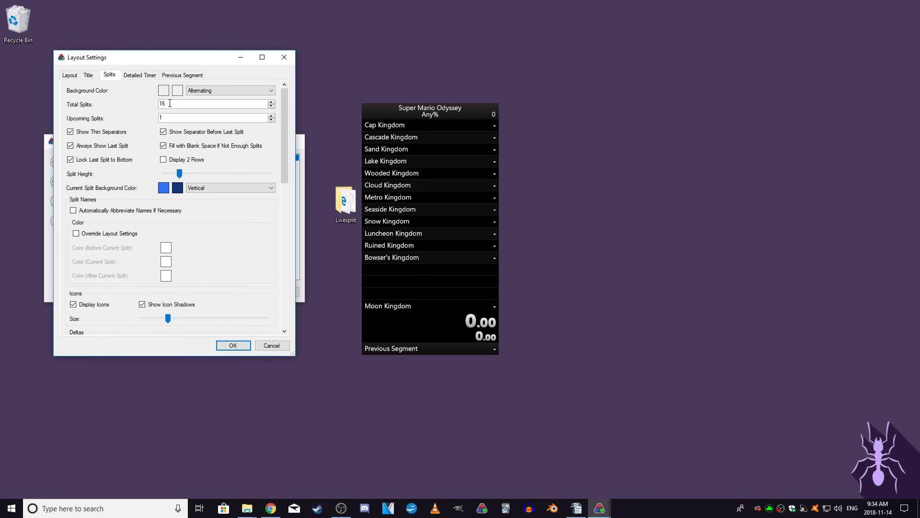
pyautogui.moveTo(171, 103); pyautogui.dragTo(155, 104)
pyautogui.write('5')
pyautogui.click(223, 345)
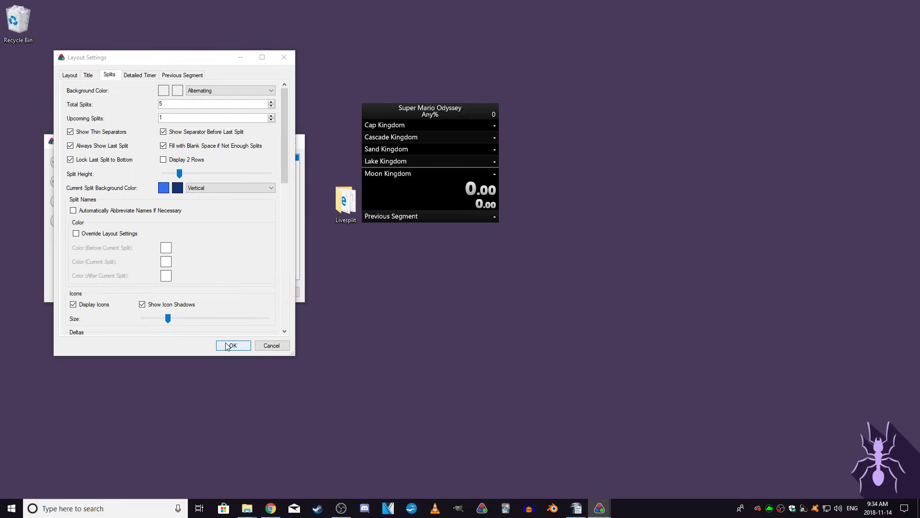
pyautogui.click(225, 346)
pyautogui.click(241, 293)
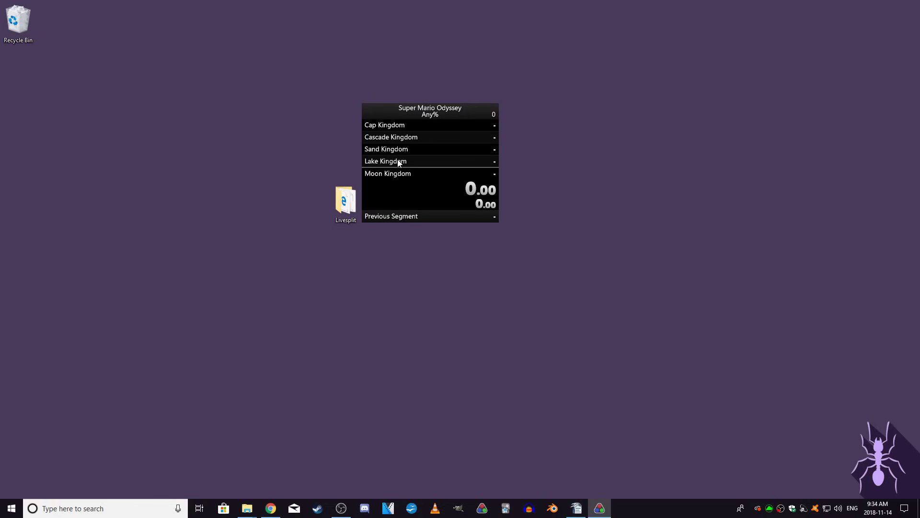
pyautogui.scroll(-4, 398, 161)
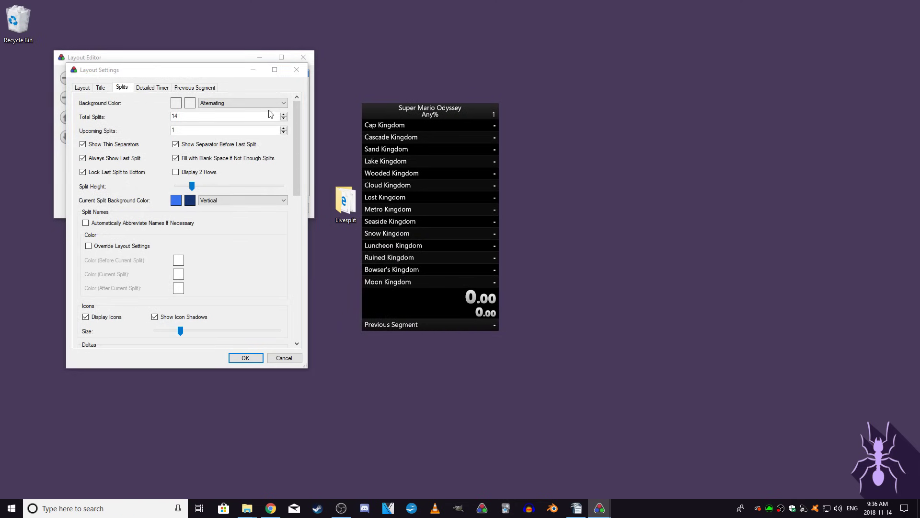
# - Set Total Splits to 16 and toggle the blank-space filling and Lock Last Split to Bottom options, leaving both on
pyautogui.scroll(2, 178, 162)
pyautogui.click(177, 159)
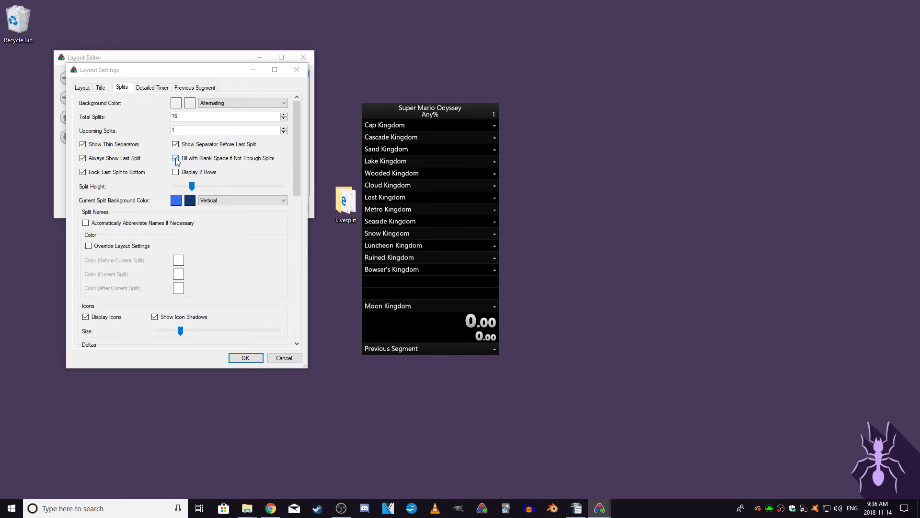
pyautogui.click(176, 158)
pyautogui.click(83, 173)
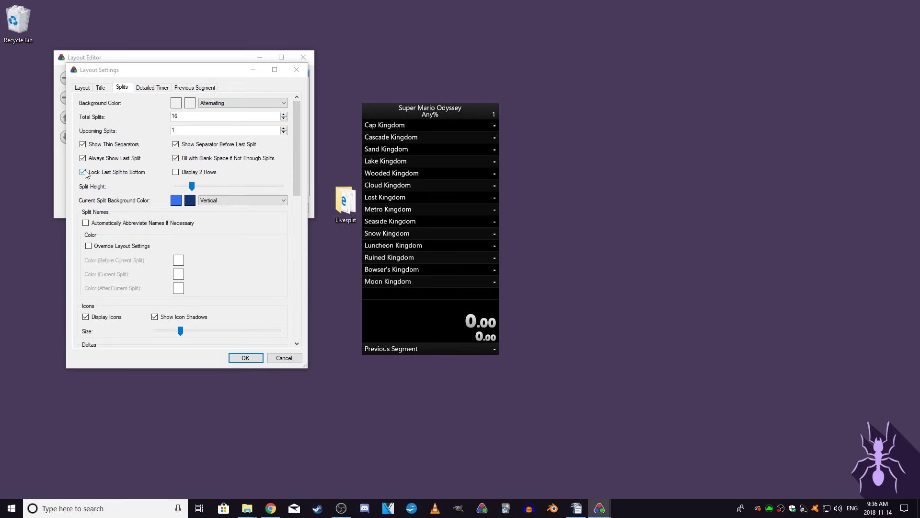
pyautogui.click(83, 172)
pyautogui.click(82, 172)
# - Try out the Display 2 Rows option for the splits and turn it off again
pyautogui.click(176, 172)
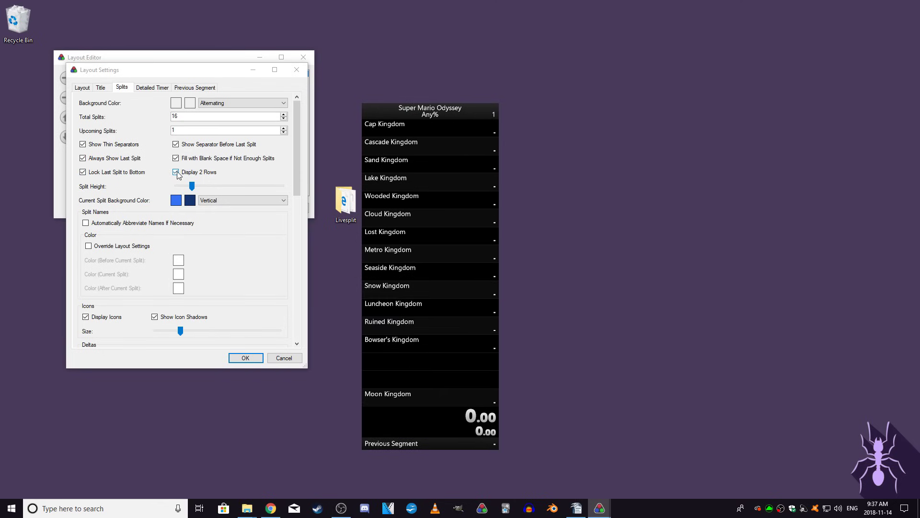
pyautogui.click(176, 172)
pyautogui.click(176, 172)
pyautogui.click(176, 172)
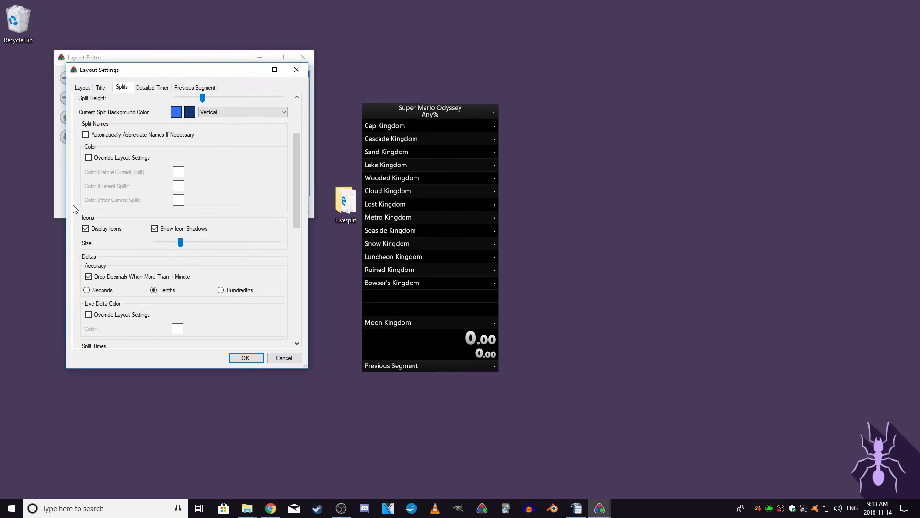
# - Add a splits column named Golds that compares against Best Segments, and move it to the first position
pyautogui.scroll(-10, 76, 208)
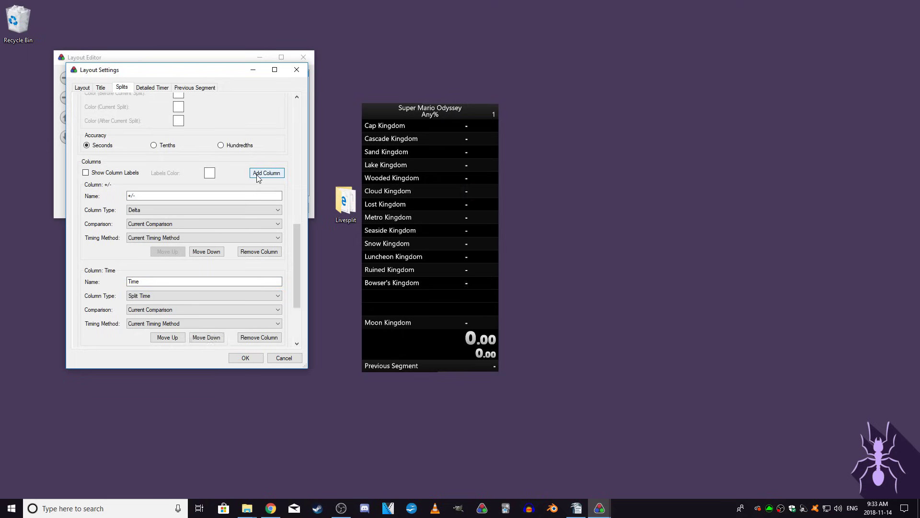
pyautogui.click(266, 173)
pyautogui.doubleClick(130, 271)
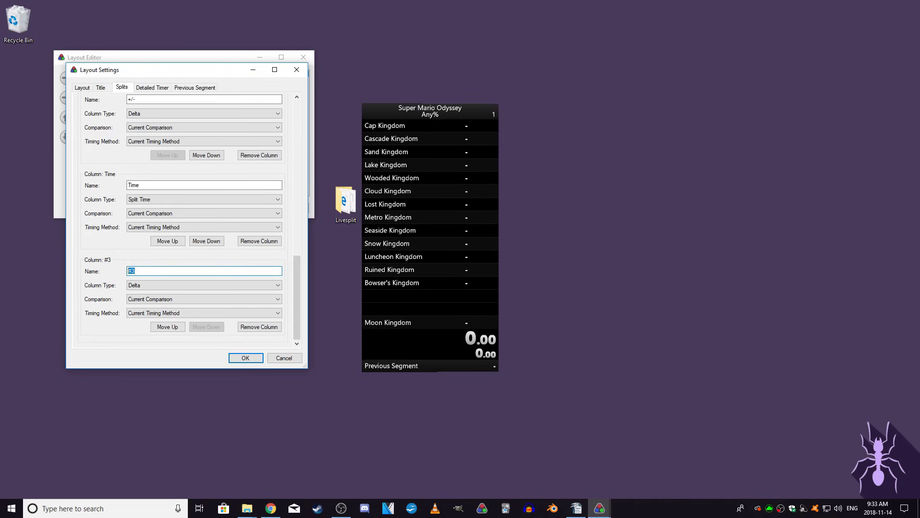
pyautogui.write('Golds')
pyautogui.click(129, 299)
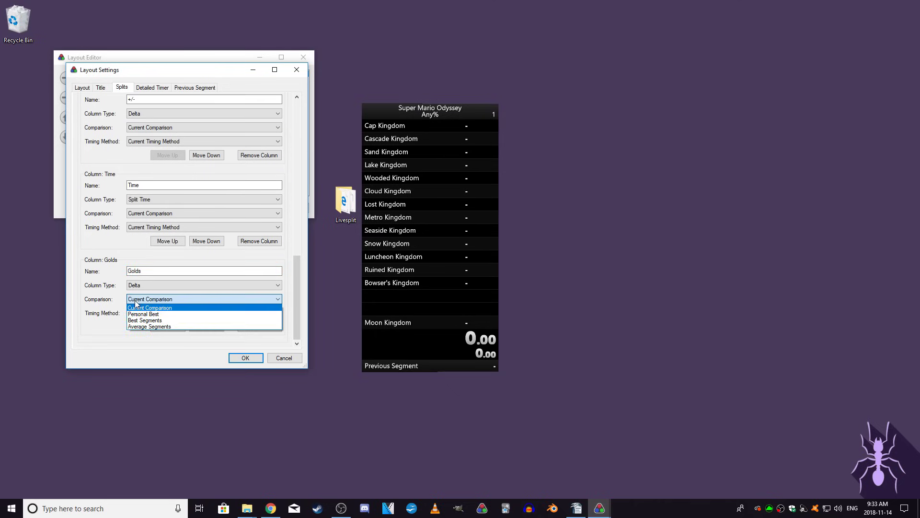
pyautogui.click(146, 321)
pyautogui.click(168, 327)
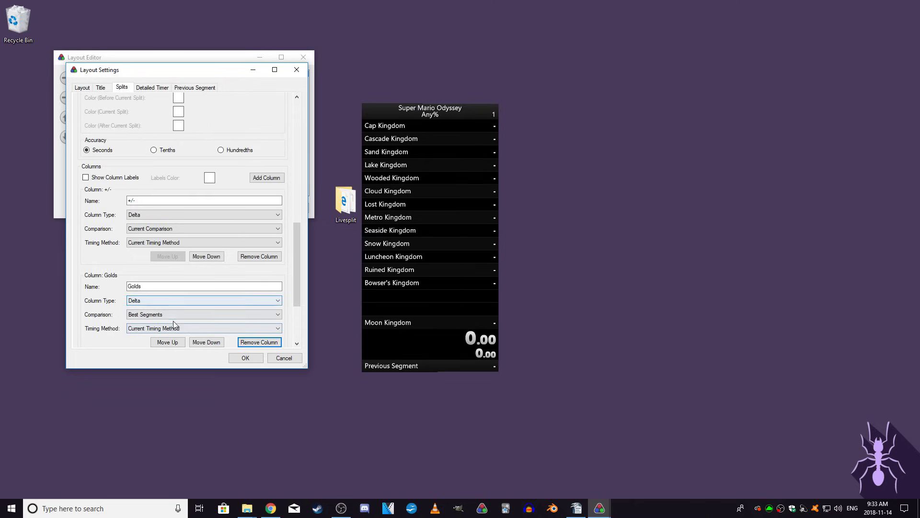
pyautogui.click(168, 342)
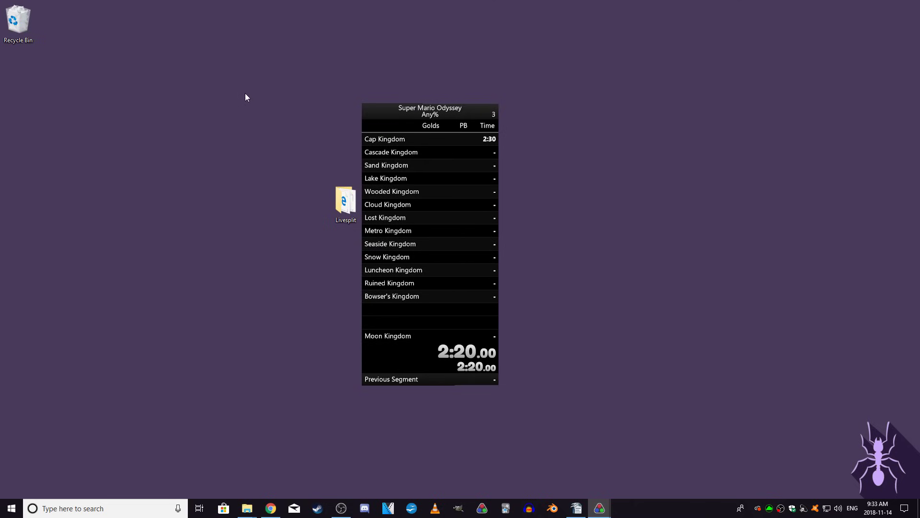
# - Start the timer and split Cap Kingdom to test the Golds and PB columns
pyautogui.press('KP_1')
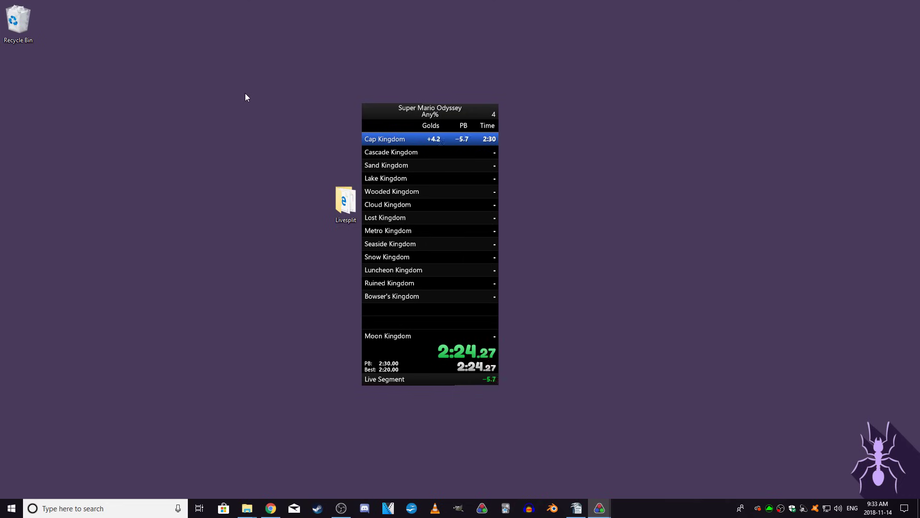
pyautogui.press('KP_1')
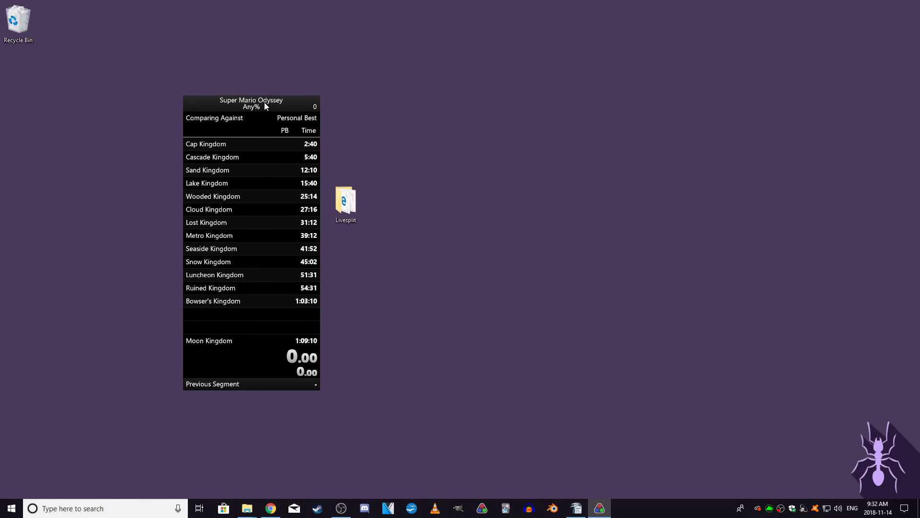
# - Cycle the timer's comparison from Personal Best through Best Segments and Average Segments
pyautogui.scroll(-1, 265, 106)
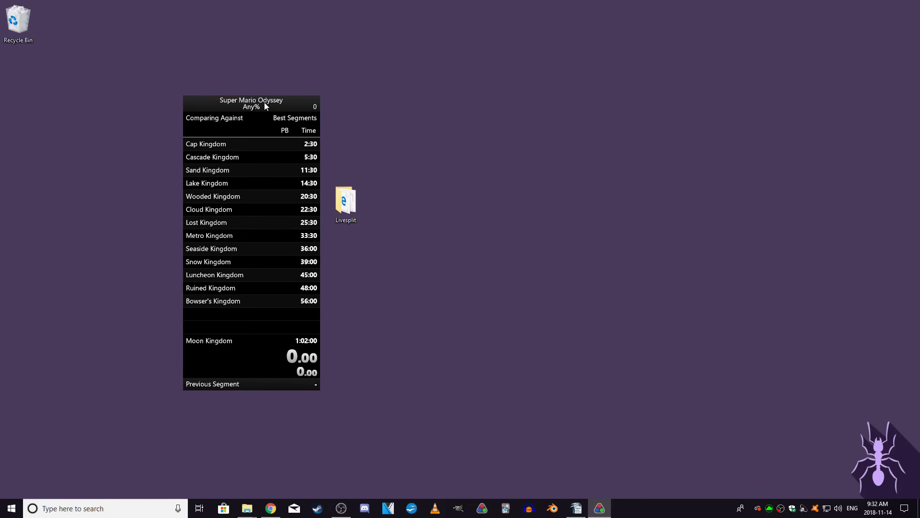
pyautogui.scroll(-1, 265, 106)
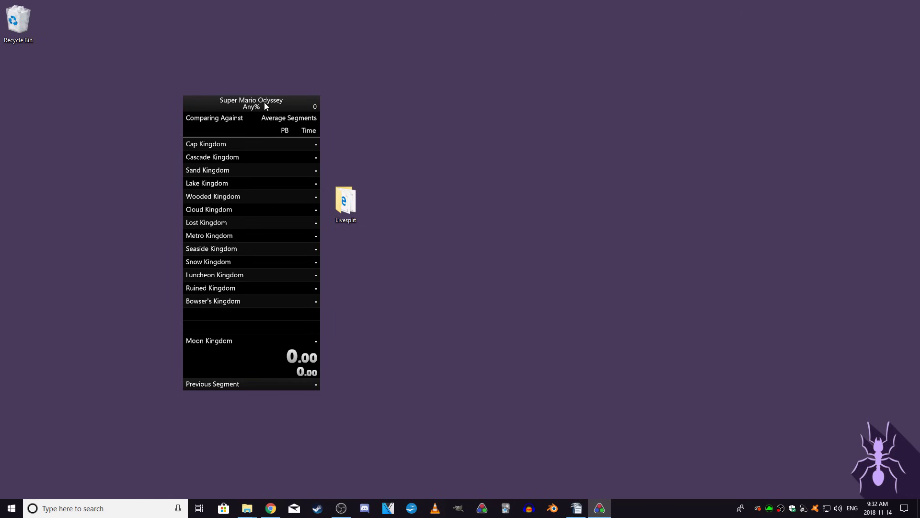
pyautogui.scroll(-1, 265, 106)
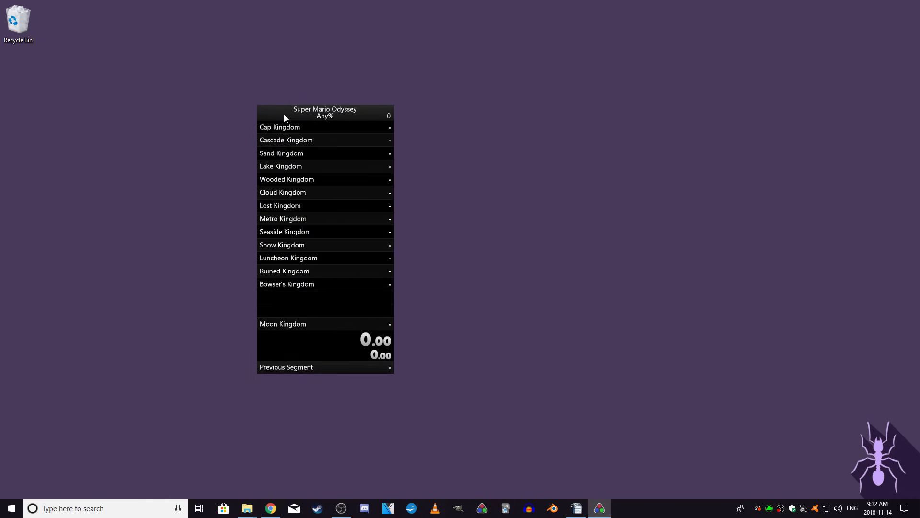
# - Set the Switch Comparison (Previous) hotkey to Up and the Switch Comparison (Next) hotkey to Down
pyautogui.rightClick(284, 115)
pyautogui.moveTo(328, 191)
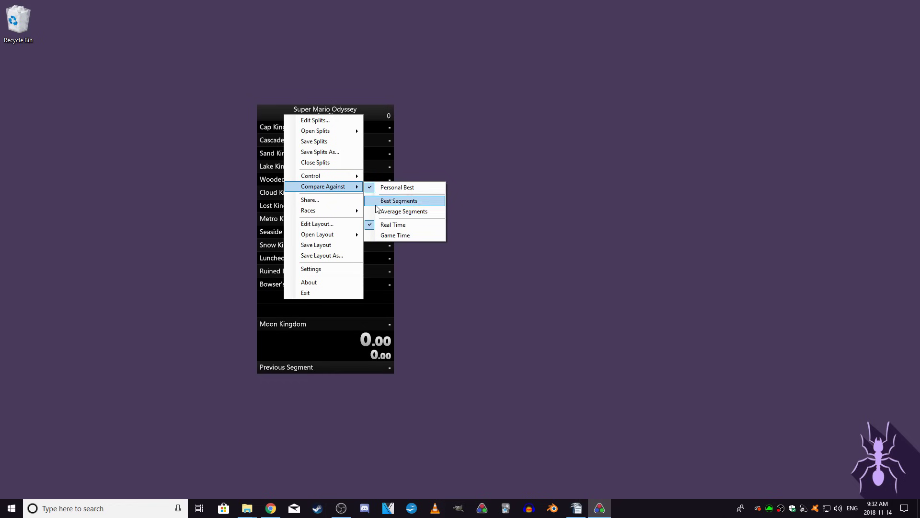
pyautogui.click(310, 270)
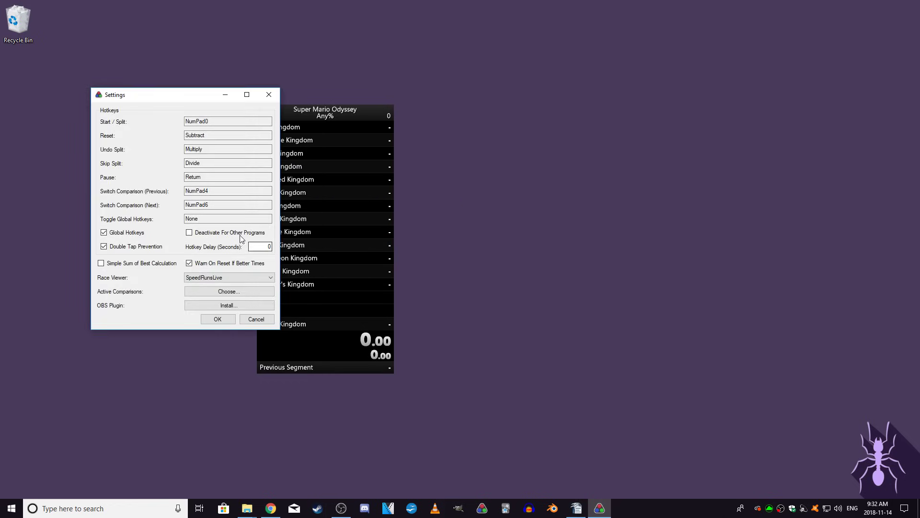
pyautogui.click(206, 204)
pyautogui.press('Down')
pyautogui.click(214, 192)
pyautogui.press('Up')
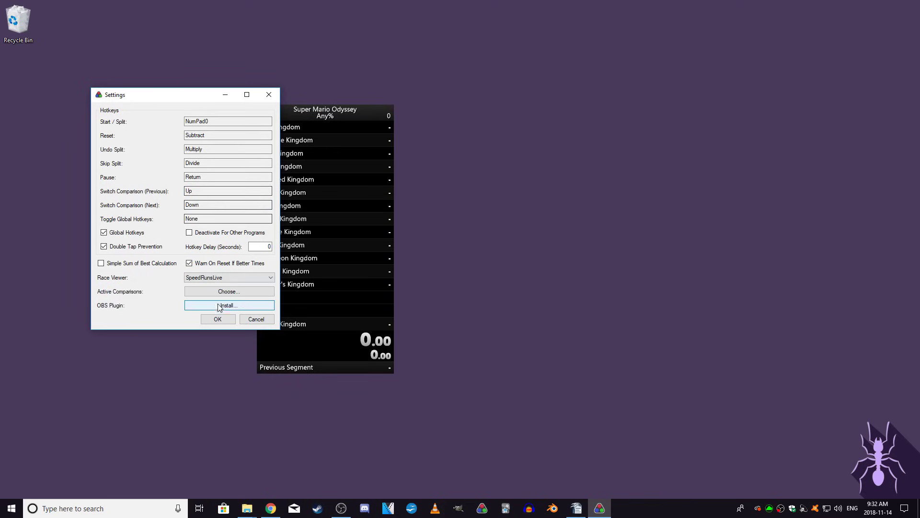
pyautogui.click(217, 319)
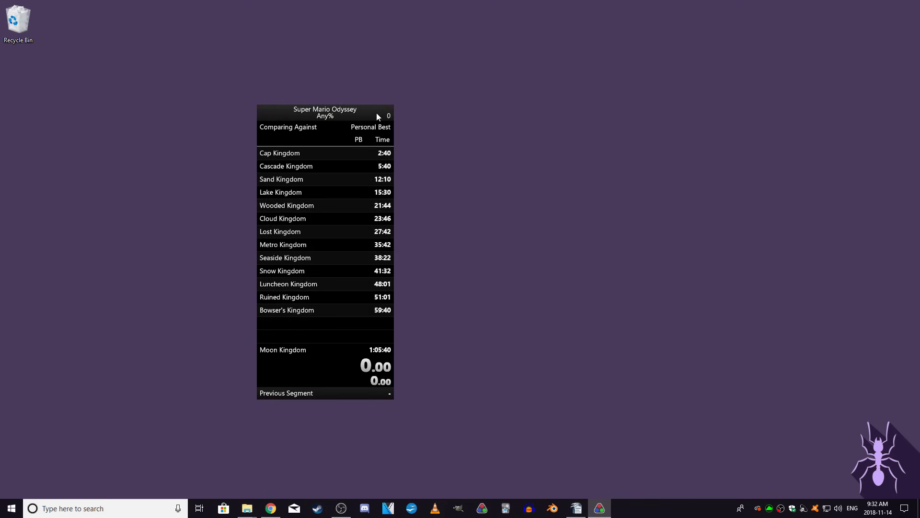
# - Add a new comparison named World Record to the splits
pyautogui.rightClick(373, 111)
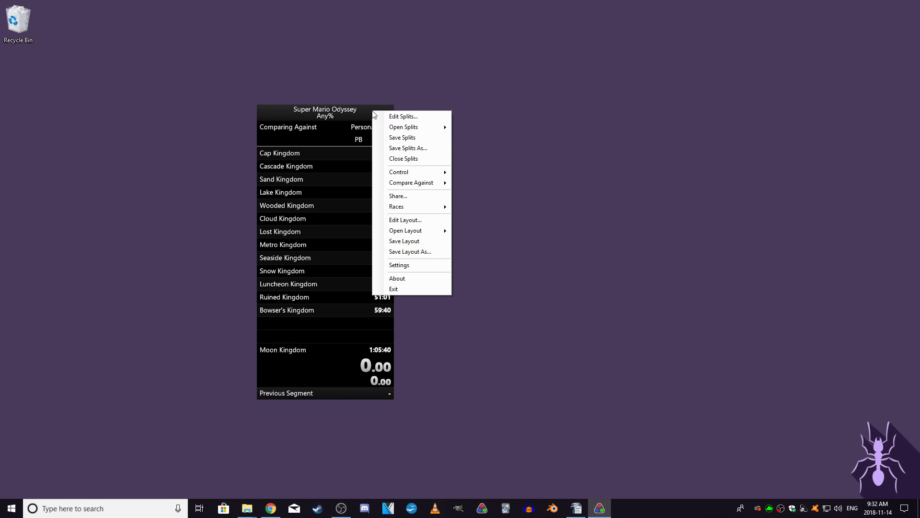
pyautogui.click(389, 116)
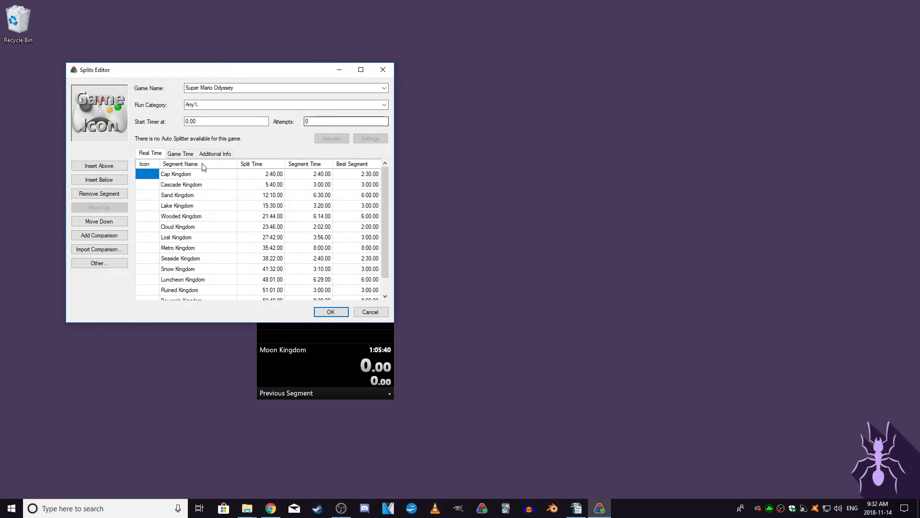
pyautogui.click(99, 235)
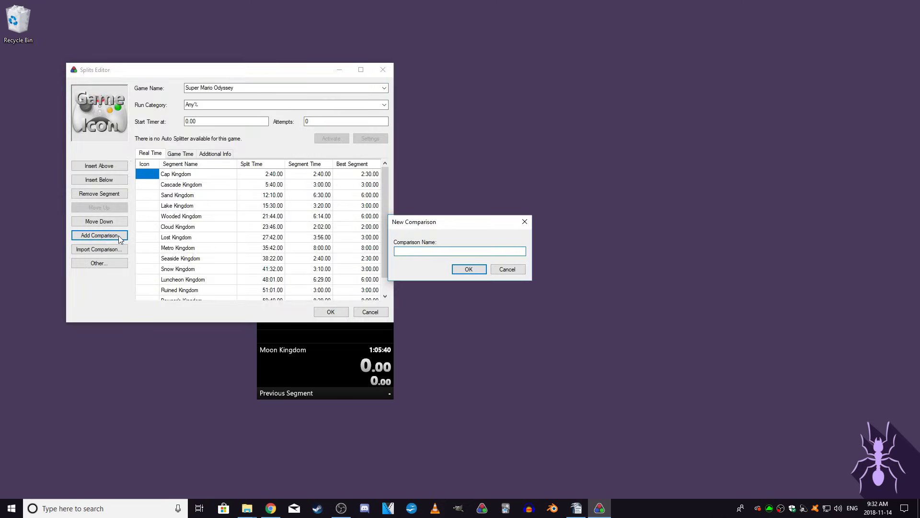
pyautogui.write('World Record')
pyautogui.press('Return')
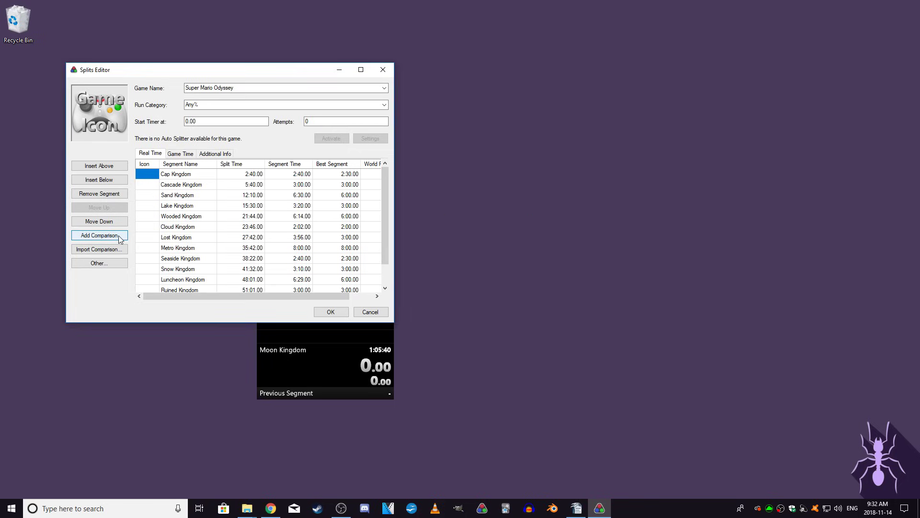
pyautogui.moveTo(251, 296); pyautogui.dragTo(320, 298)
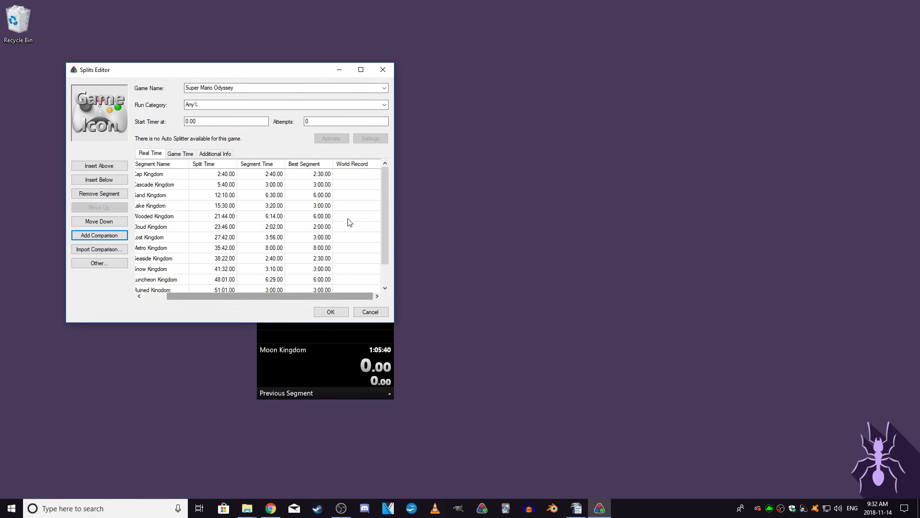
# - Fill the World Record column from Cap Kingdom to Luncheon Kingdom: 2:22.17, 5:09.94, 10:11.09, 13:08.82, 18:33.16, 20:09.93, 22:21.53, 30:07.55, 34:48.83, 38:21.87, 44:35.98
pyautogui.click(364, 175)
pyautogui.write('2')
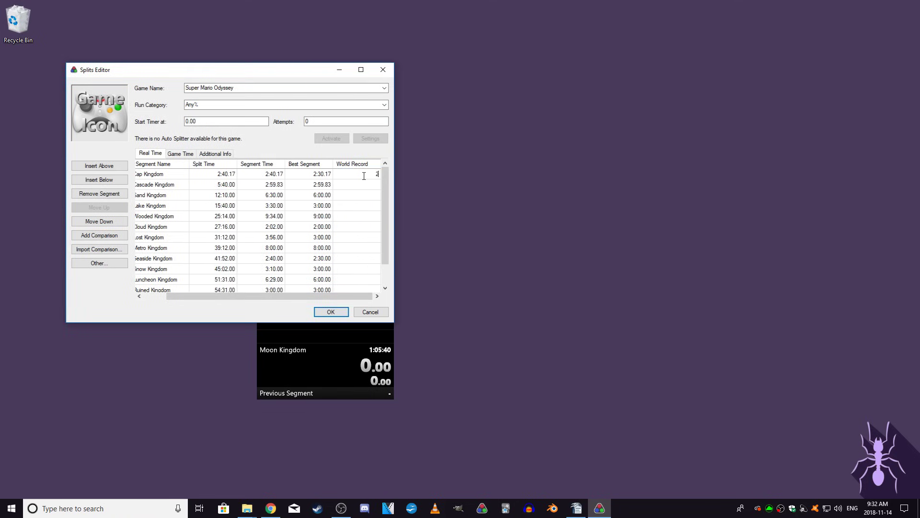
pyautogui.write(':22.17')
pyautogui.press('Return')
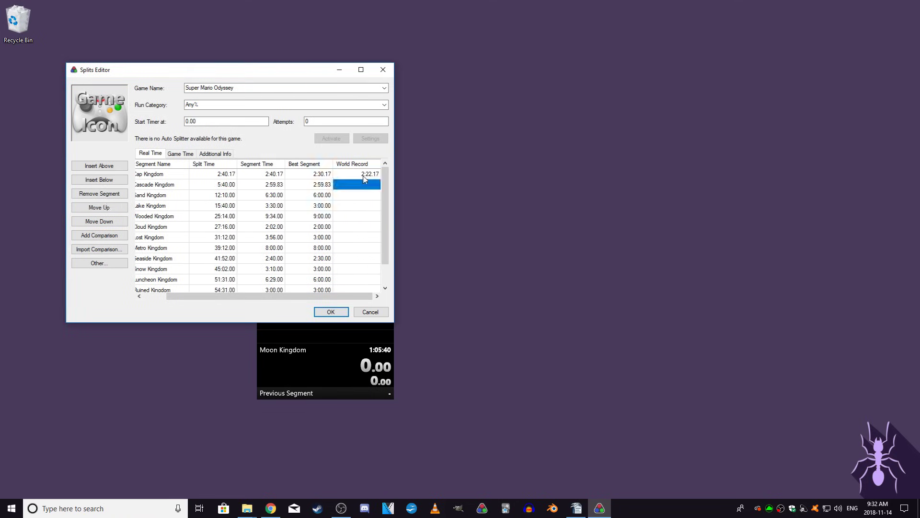
pyautogui.write('5:09.94 10:11.09 13:08.82 18:33.16 20:09.93 22:21.53 30:07.55 34:48.83 38:21.87 44:35.98')
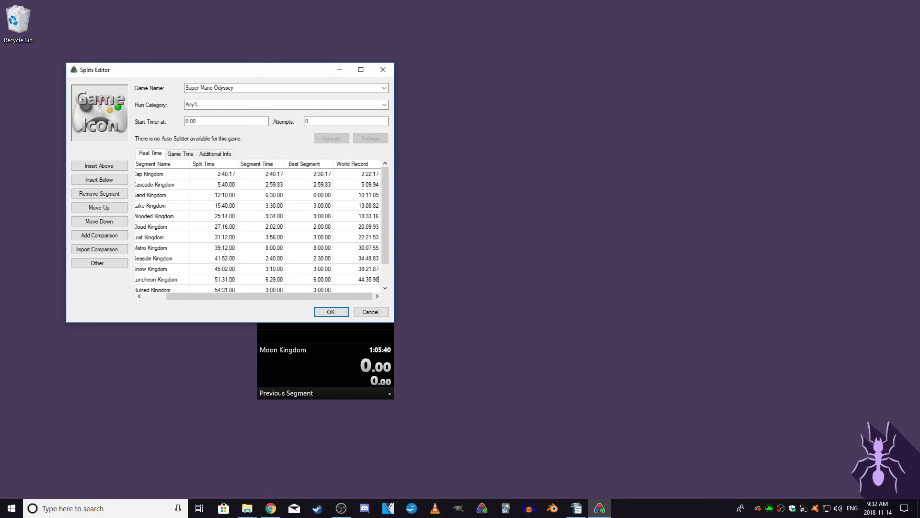
# - Enter World Record times of 47:55.54 for Ruined Kingdom and 55:36.31 for Bowser's Kingdom, and fill in Moon Kingdom's time
pyautogui.write('47')
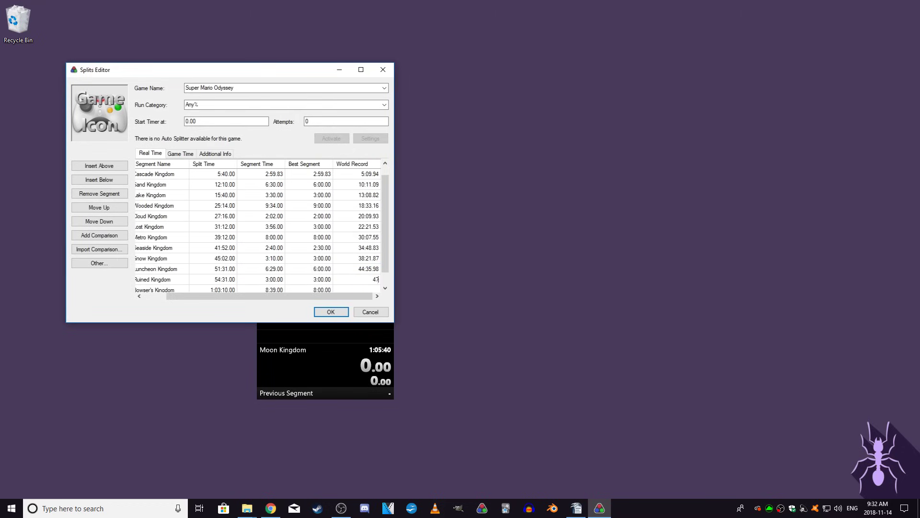
pyautogui.write(':55.54')
pyautogui.press('Return')
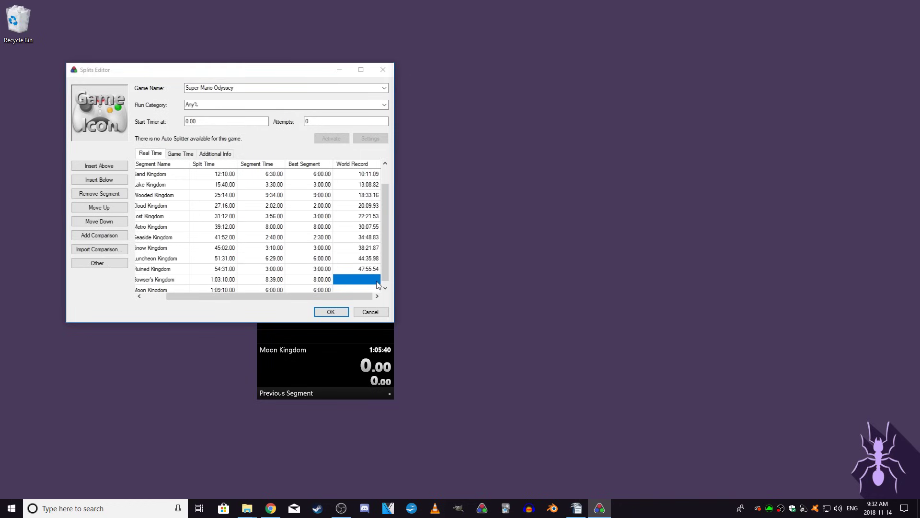
pyautogui.click(377, 281)
pyautogui.write('55')
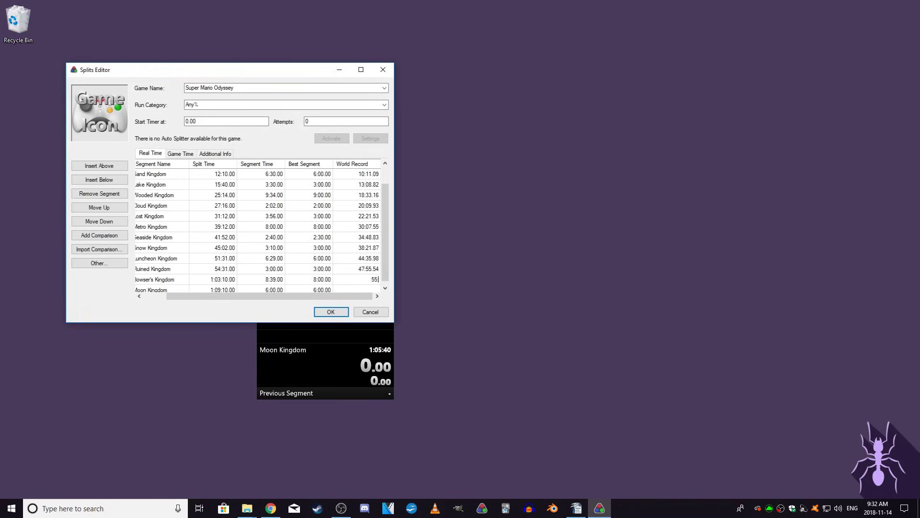
pyautogui.write(':36.31')
pyautogui.press('Return')
pyautogui.click(363, 279)
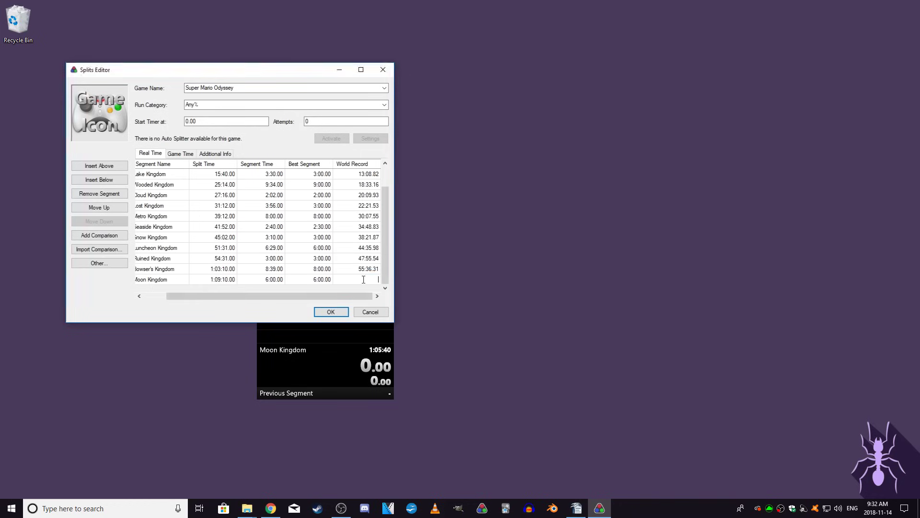
pyautogui.write('1:00:')
pyautogui.press('Return')
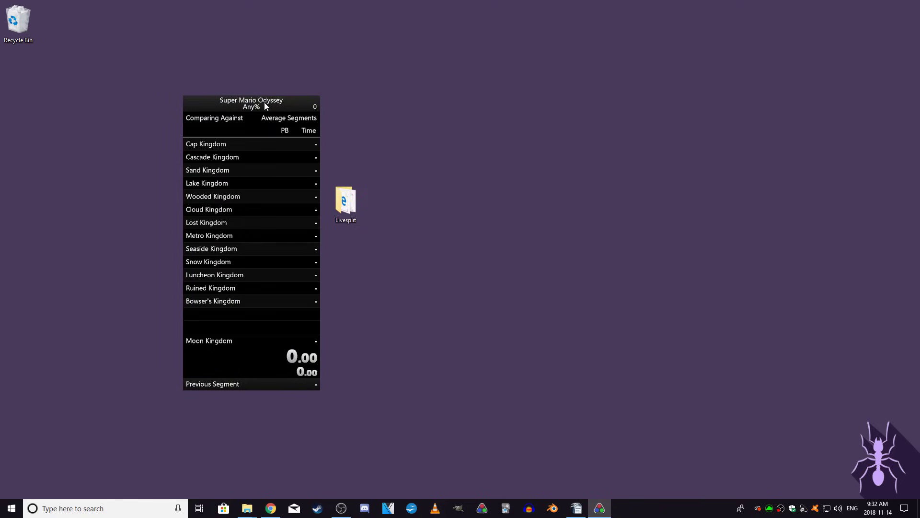
# - Cycle onward from Average Segments through the timer's other comparisons
pyautogui.scroll(-4, 264, 105)
pyautogui.scroll(-6, 264, 105)
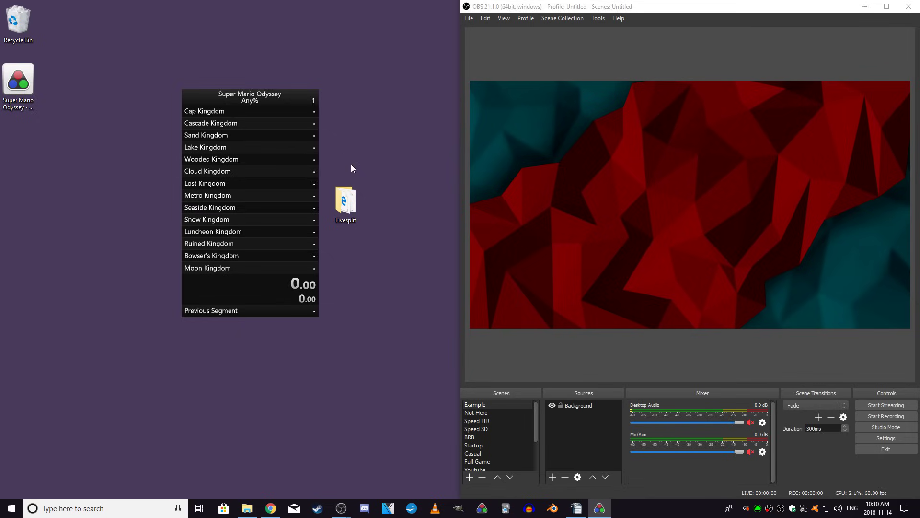
# - Switch to OBS and add a Window Capture source named Livesplit Example that captures the LiveSplit.exe window without the cursor
pyautogui.click(554, 478)
pyautogui.click(554, 478)
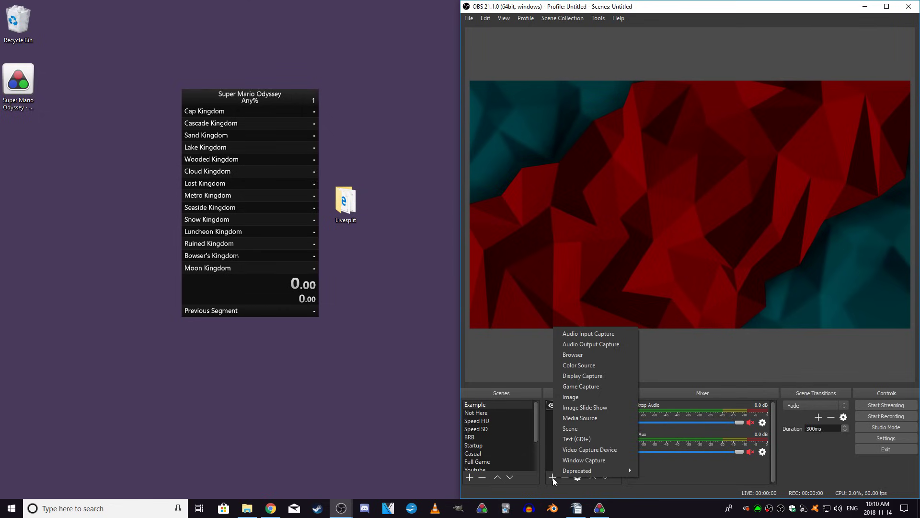
pyautogui.click(576, 463)
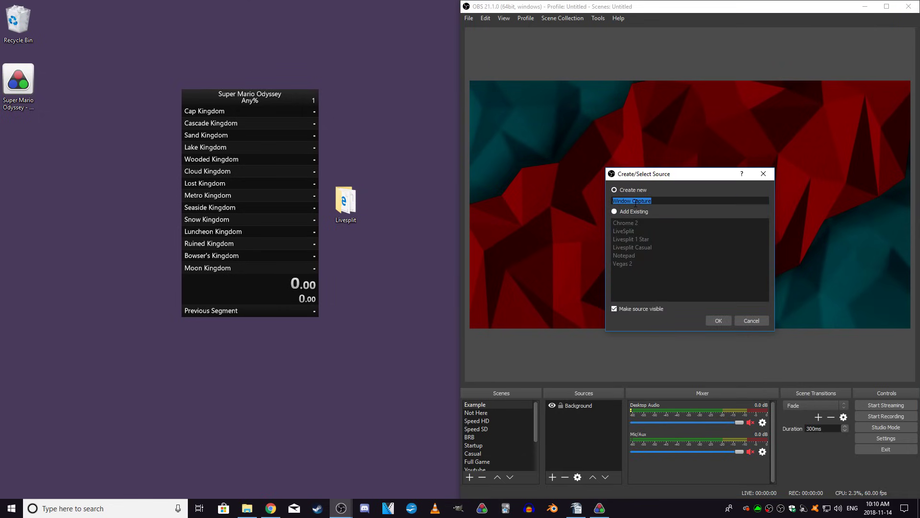
pyautogui.write('Livesplit Example')
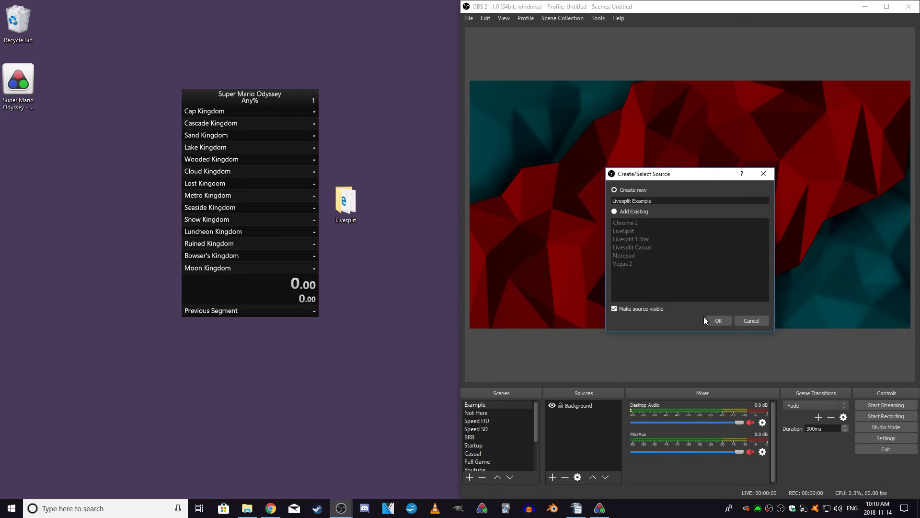
pyautogui.click(713, 320)
pyautogui.click(659, 344)
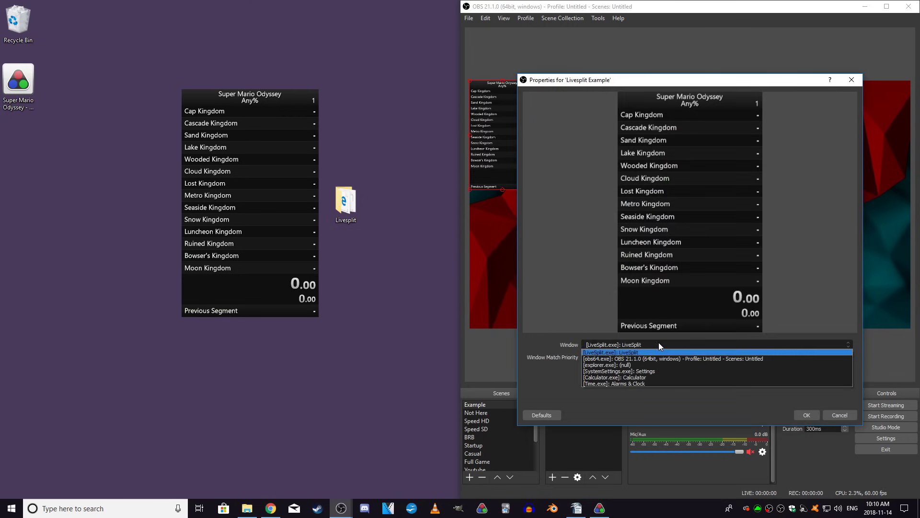
pyautogui.click(644, 353)
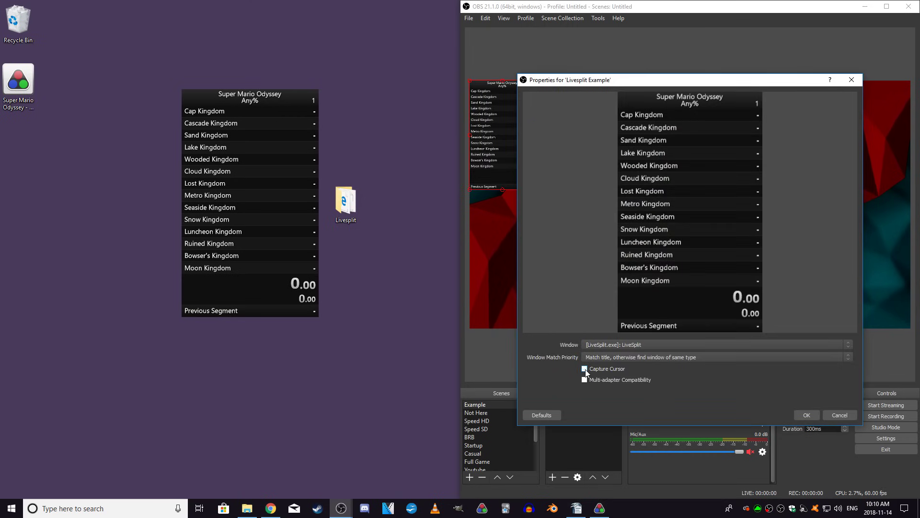
pyautogui.click(806, 415)
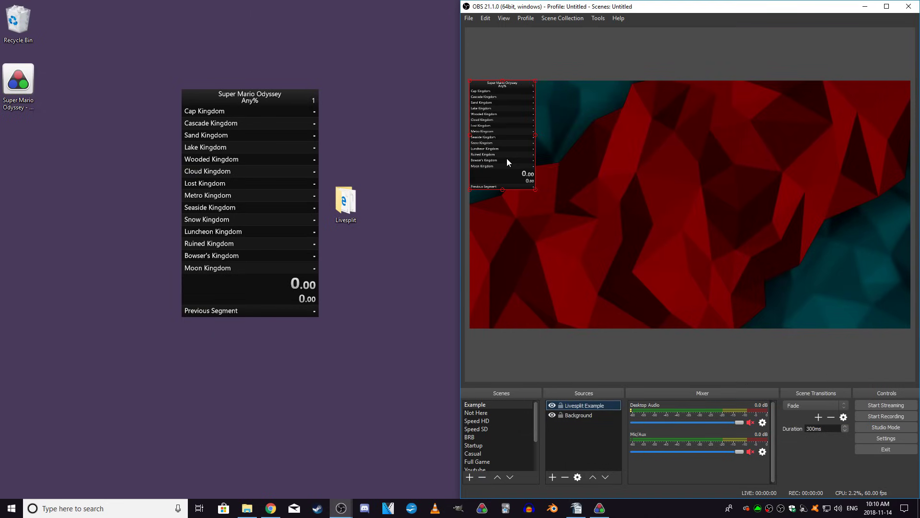
# - Move the Livesplit Example source to the top centre of the canvas and add a Chroma Key filter to it
pyautogui.moveTo(507, 159); pyautogui.dragTo(684, 161)
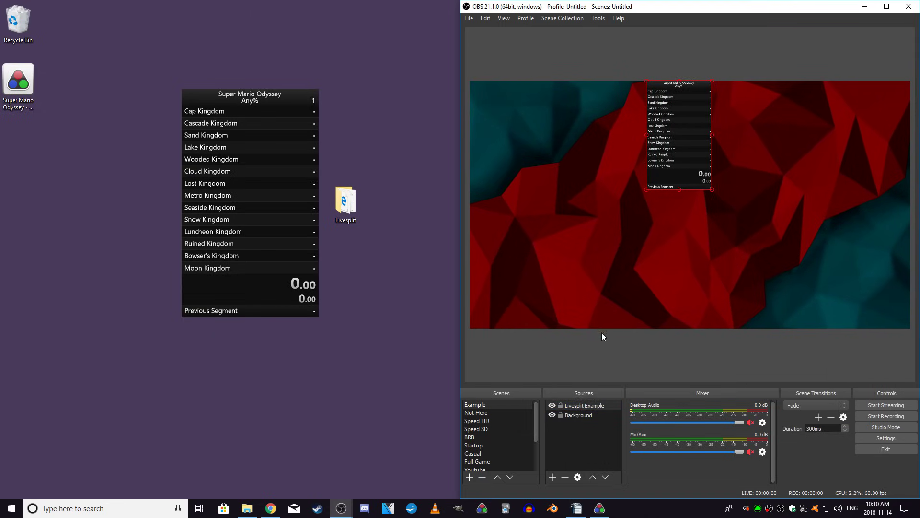
pyautogui.rightClick(586, 405)
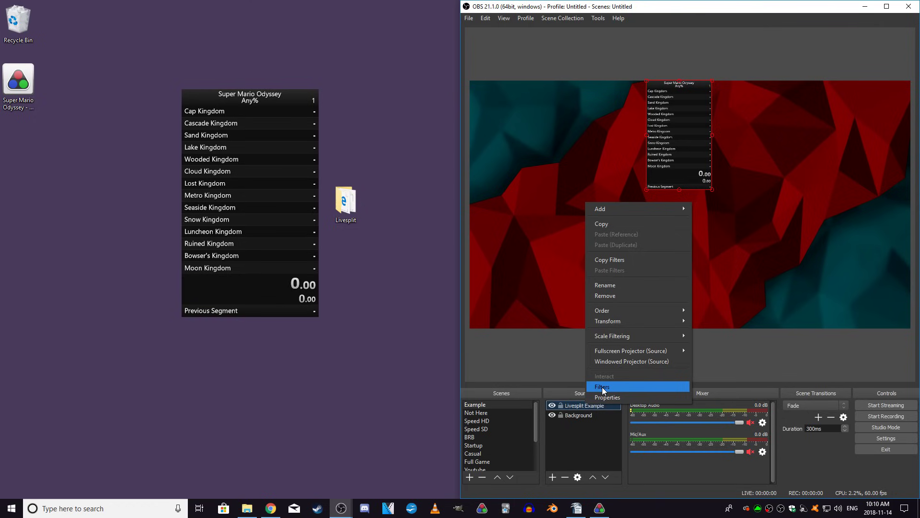
pyautogui.click(602, 387)
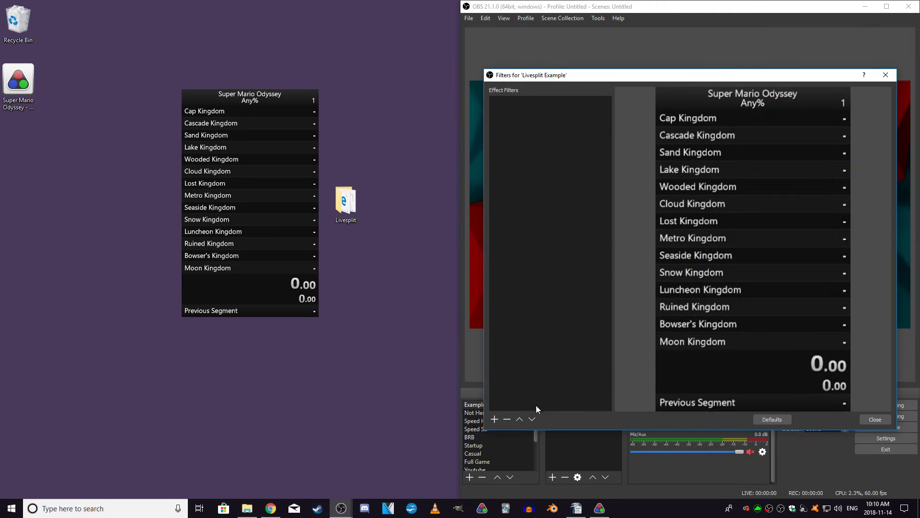
pyautogui.click(495, 421)
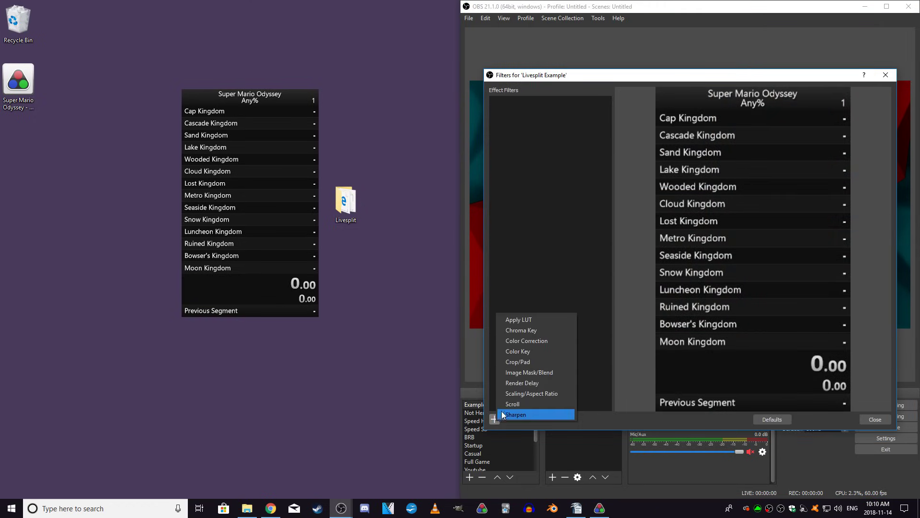
pyautogui.click(520, 331)
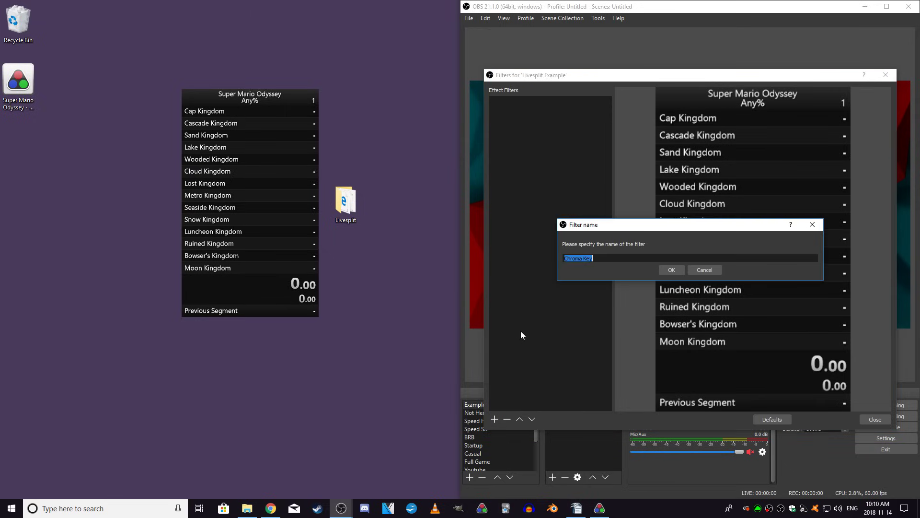
pyautogui.click(672, 272)
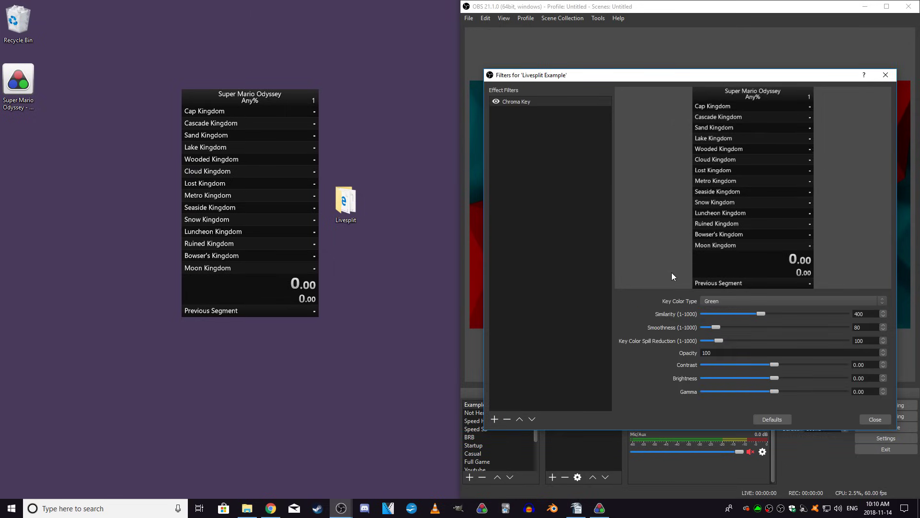
# - Set the LiveSplit layout's background color to magenta with red 255, green 0, blue 255 and alpha 100
pyautogui.rightClick(253, 103)
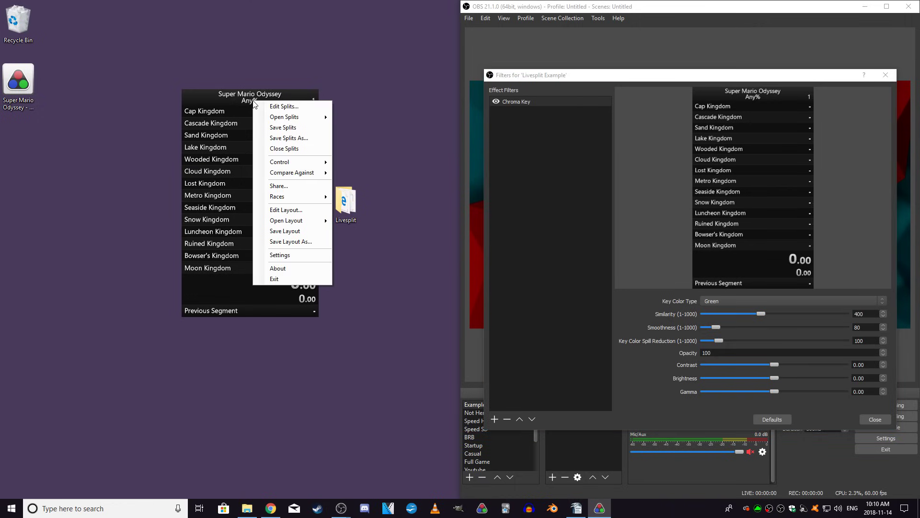
pyautogui.click(281, 209)
pyautogui.click(144, 257)
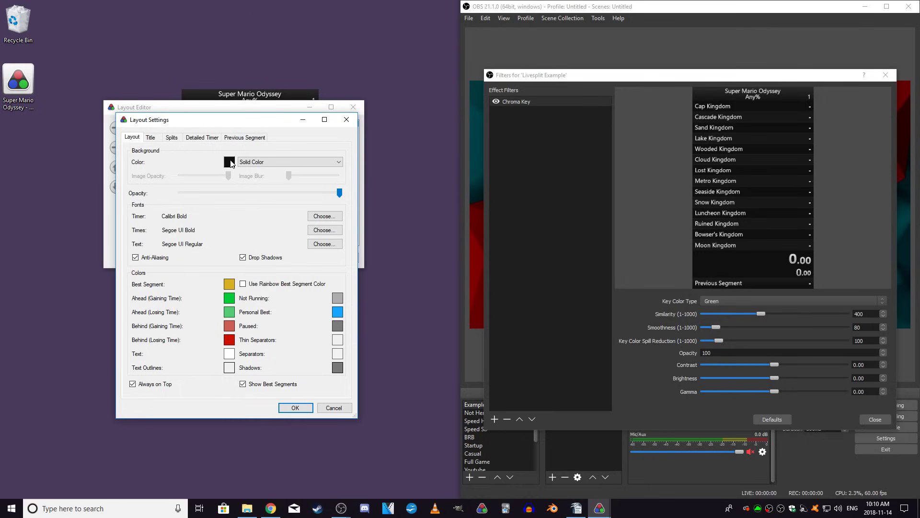
pyautogui.click(229, 162)
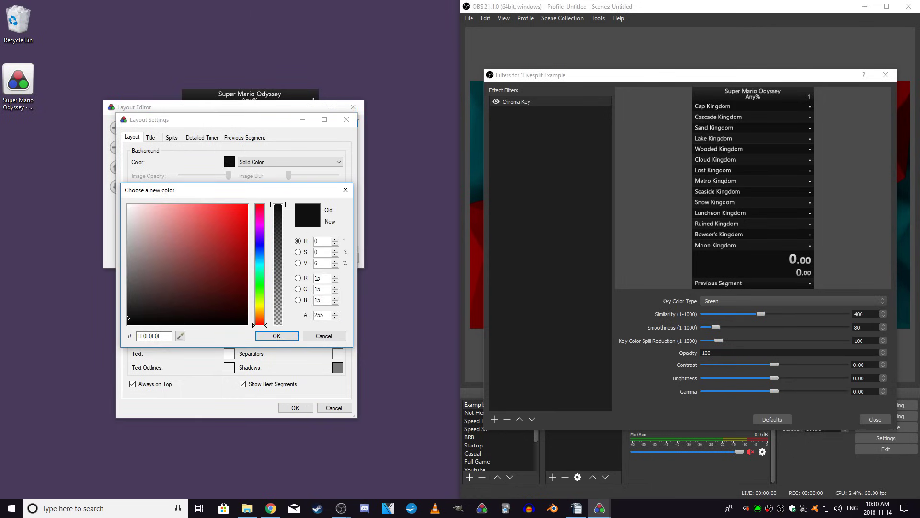
pyautogui.doubleClick(317, 277)
pyautogui.write('255')
pyautogui.press('Tab')
pyautogui.write('0')
pyautogui.press('Tab')
pyautogui.write('255')
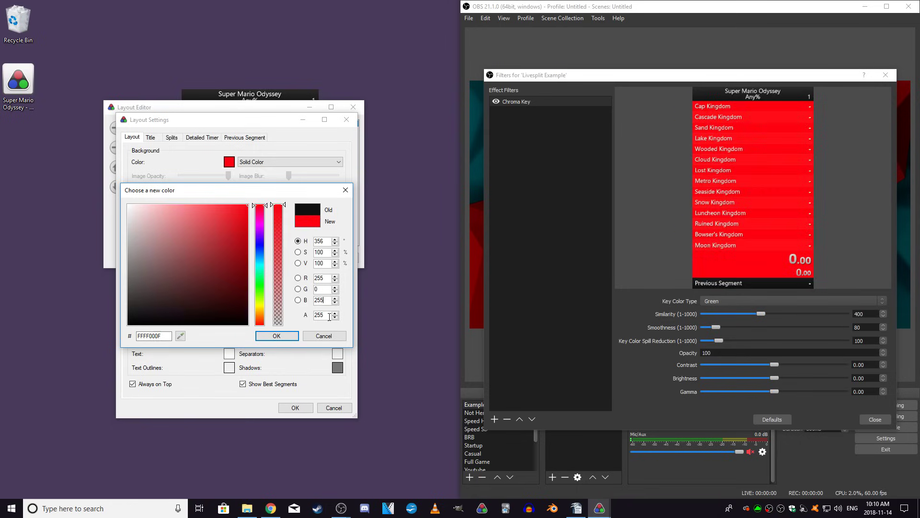
pyautogui.press('Tab')
pyautogui.write('100')
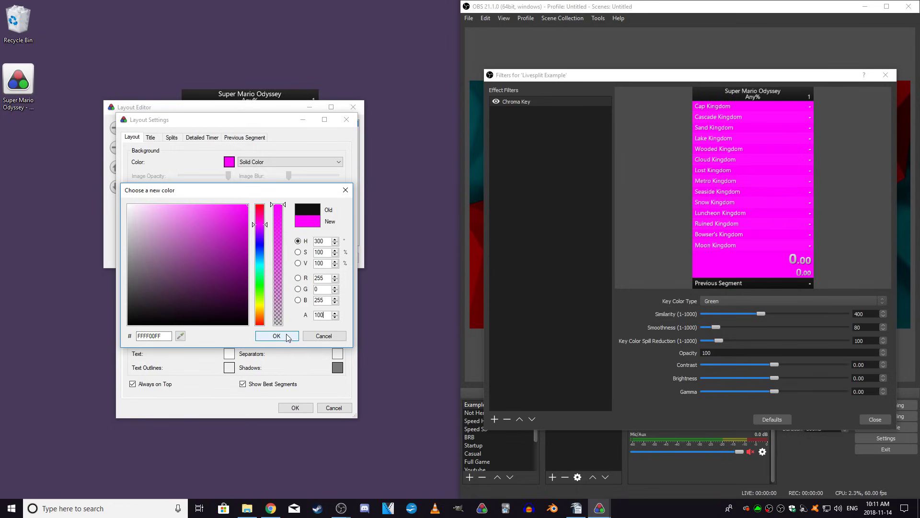
pyautogui.click(277, 335)
# - Change the Title component's background to Plain and make its color fully transparent
pyautogui.click(150, 137)
pyautogui.click(288, 153)
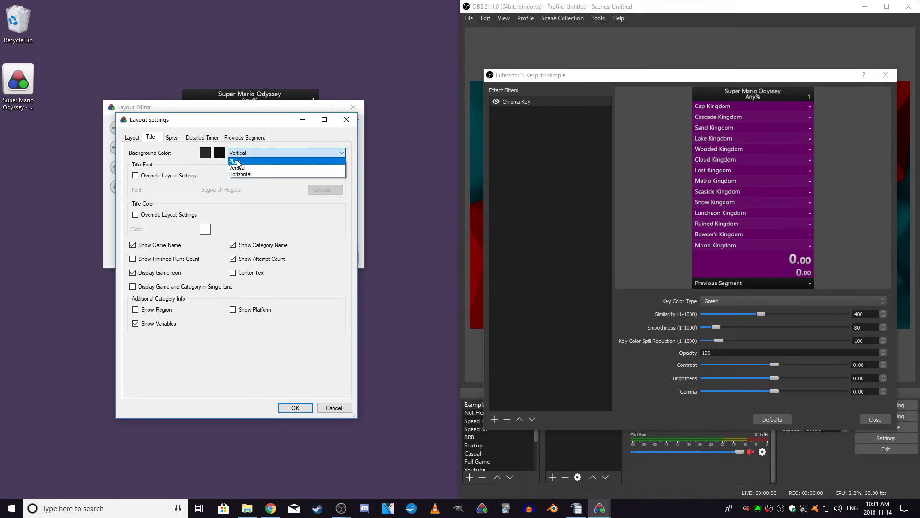
pyautogui.click(240, 160)
pyautogui.click(219, 153)
pyautogui.click(278, 216)
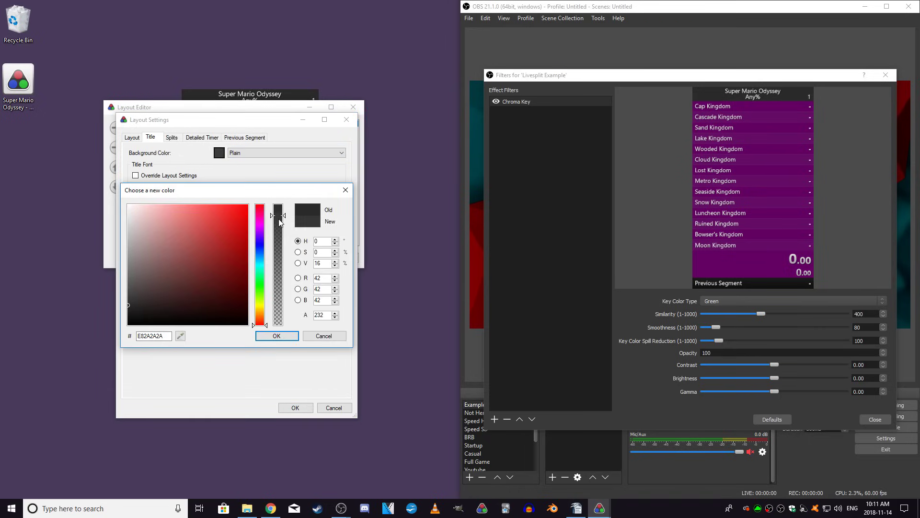
pyautogui.click(276, 335)
# - Change the Previous Segment component's background to Plain and make its color fully transparent
pyautogui.click(245, 137)
pyautogui.click(242, 153)
pyautogui.click(237, 161)
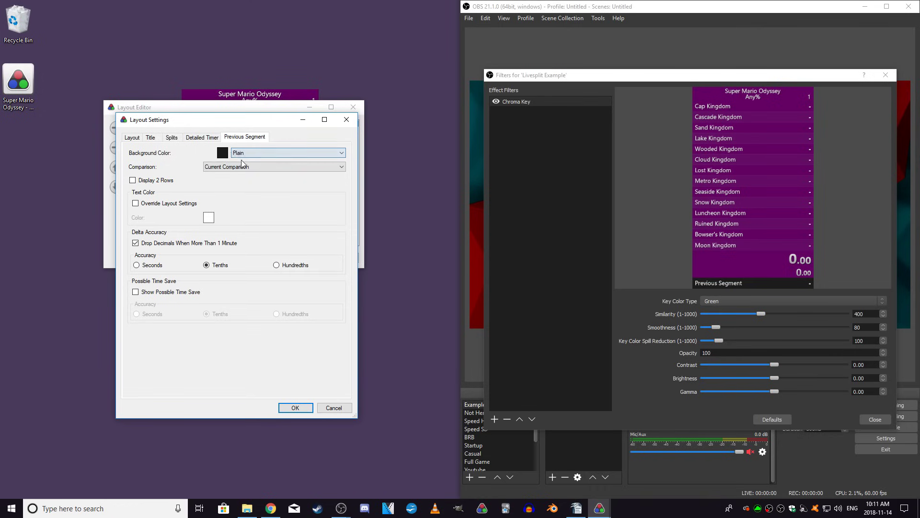
pyautogui.click(222, 153)
pyautogui.click(278, 324)
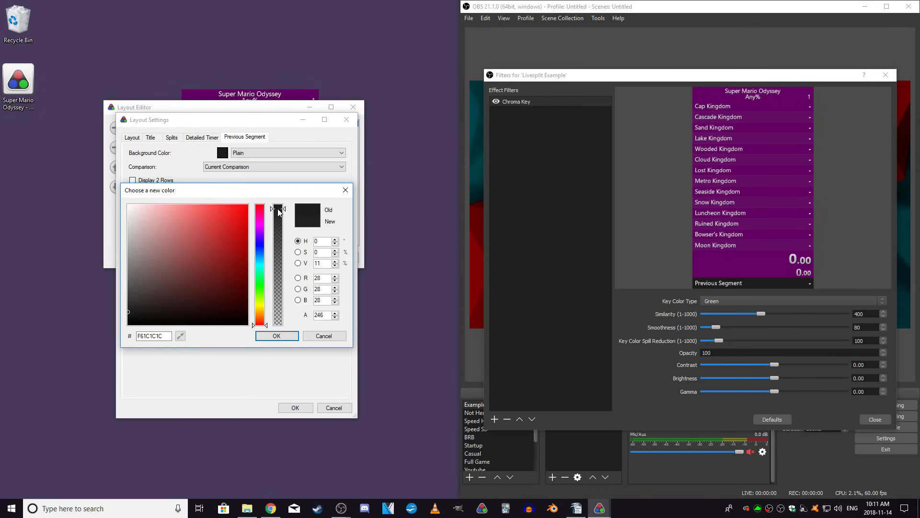
pyautogui.click(276, 336)
# - Change the layout's background color to green with red 0 and green 255
pyautogui.click(133, 140)
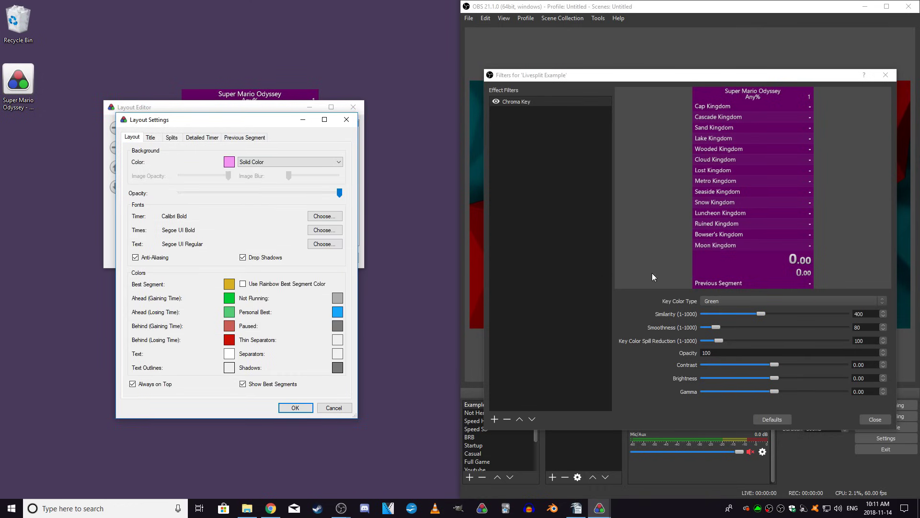
pyautogui.click(229, 162)
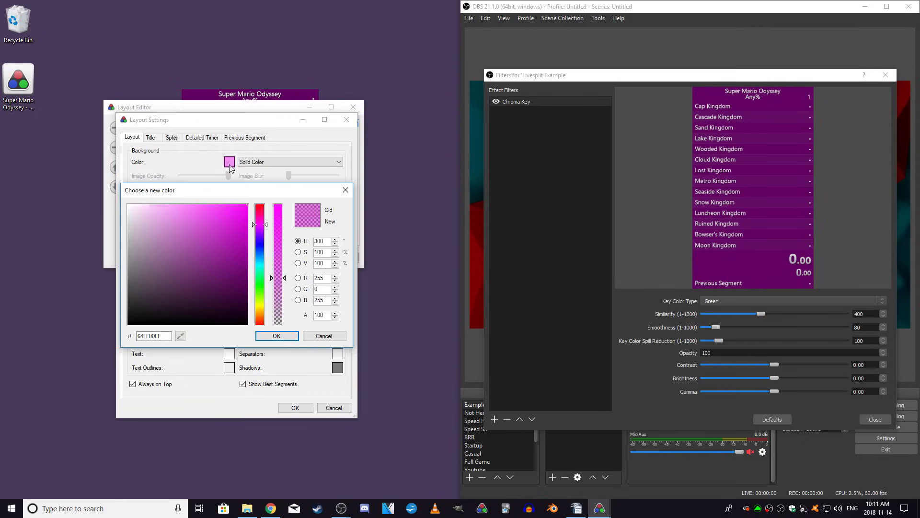
pyautogui.doubleClick(321, 278)
pyautogui.write('0')
pyautogui.press('Tab')
pyautogui.write('255')
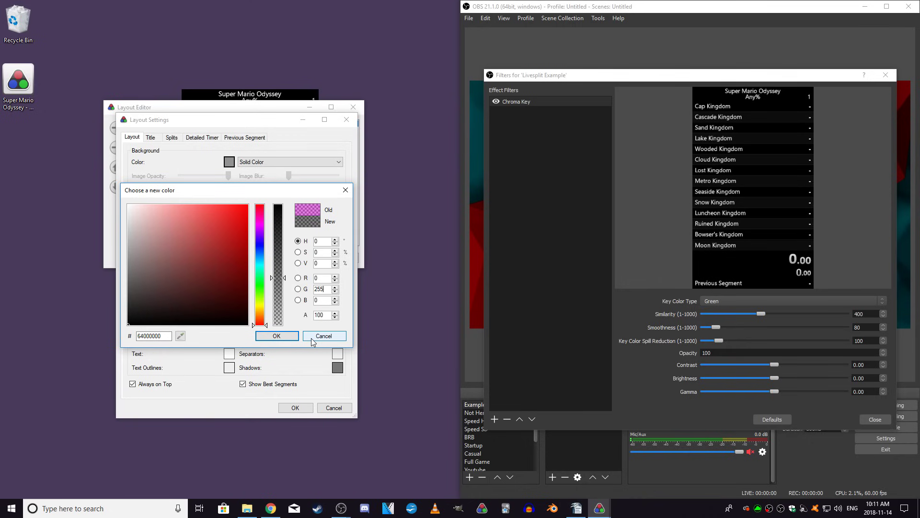
pyautogui.click(276, 335)
# - Accept the layout settings, close the layout editor, and shift the timer window slightly on the desktop
pyautogui.click(295, 407)
pyautogui.click(308, 258)
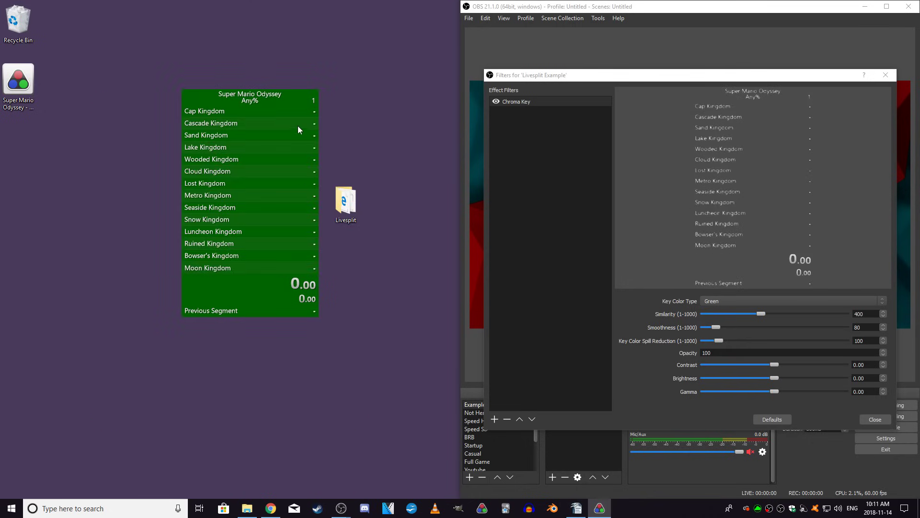
pyautogui.moveTo(265, 98)
pyautogui.mouseDown()
pyautogui.moveTo(230, 92)
pyautogui.moveTo(255, 87)
pyautogui.mouseUp()
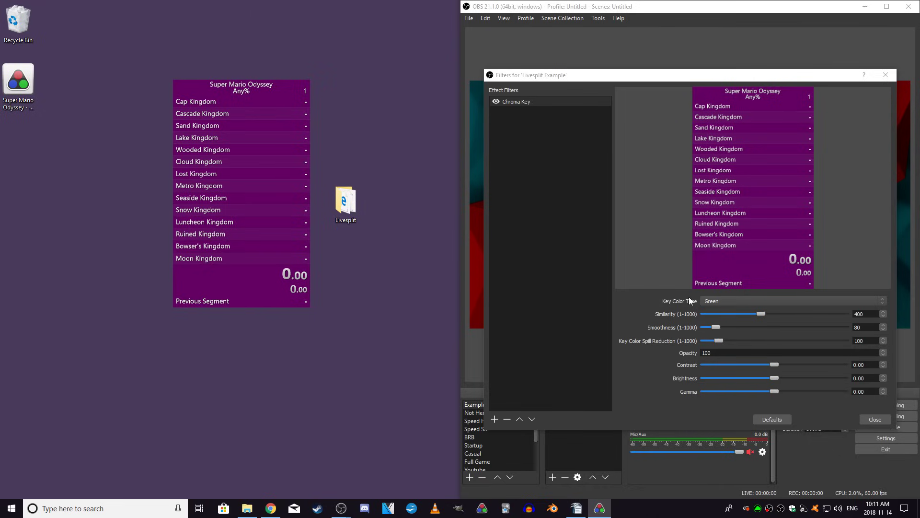
# - Set the Chroma Key filter's key color type to Custom and sample the timer's purple background (#640064) from the screen
pyautogui.click(720, 301)
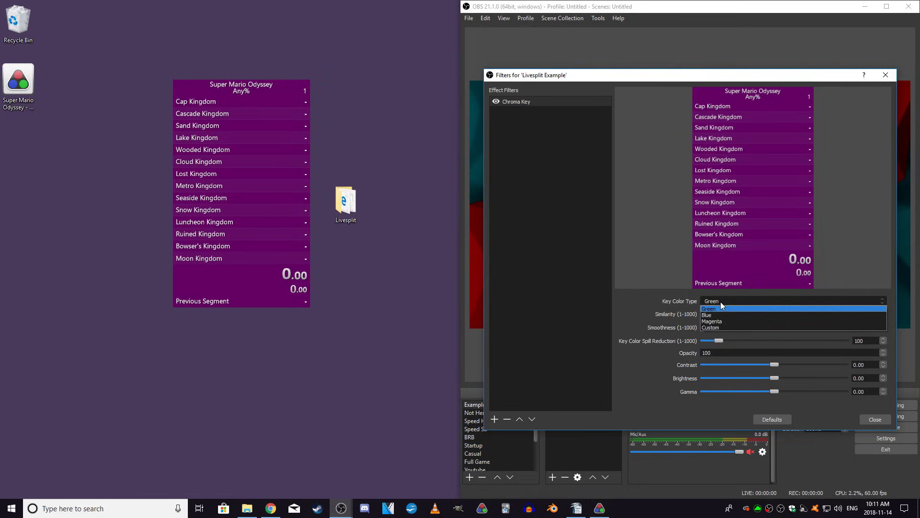
pyautogui.click(718, 328)
pyautogui.click(831, 316)
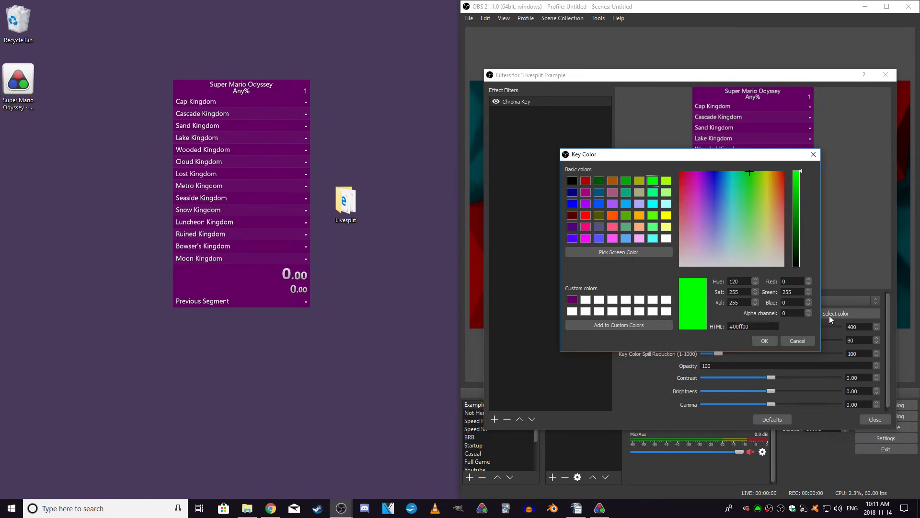
pyautogui.click(656, 254)
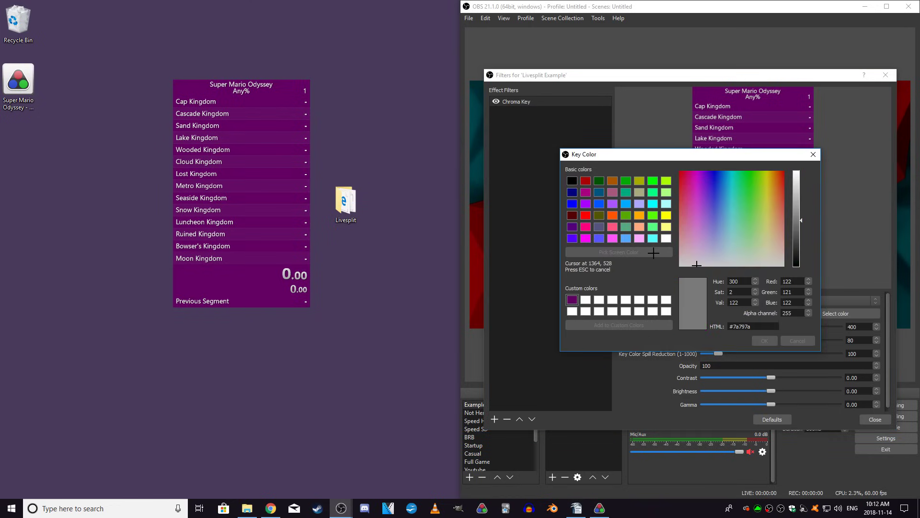
pyautogui.click(237, 269)
pyautogui.click(772, 341)
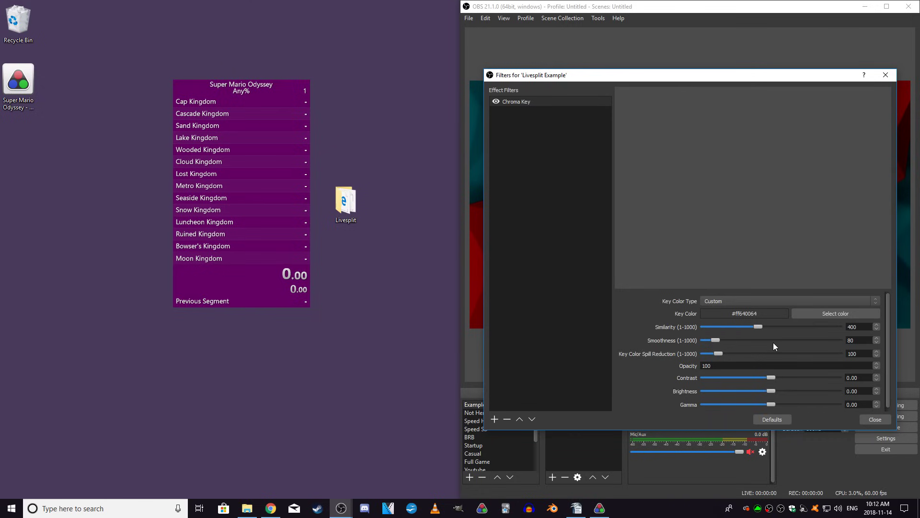
# - Set the Chroma Key filter's similarity to 75 and smoothness to 10, and close the filter settings
pyautogui.moveTo(859, 329); pyautogui.dragTo(844, 329)
pyautogui.write('75')
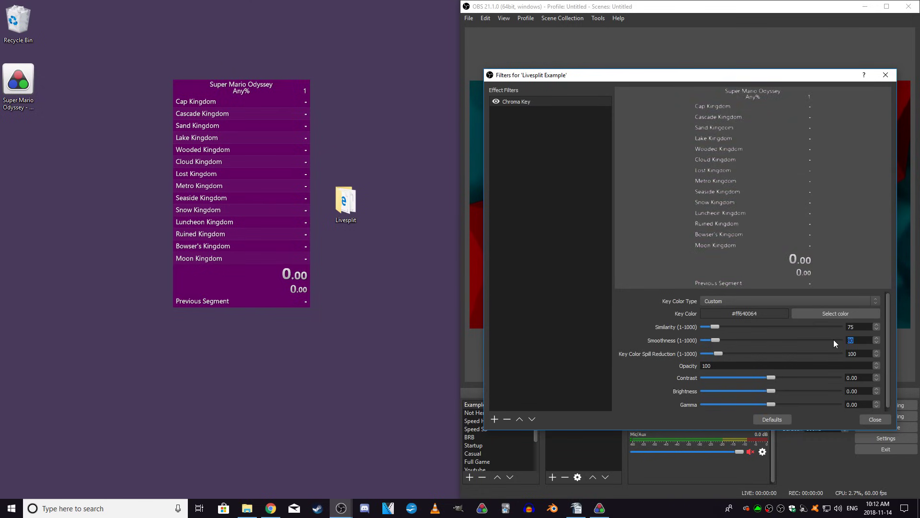
pyautogui.write('10')
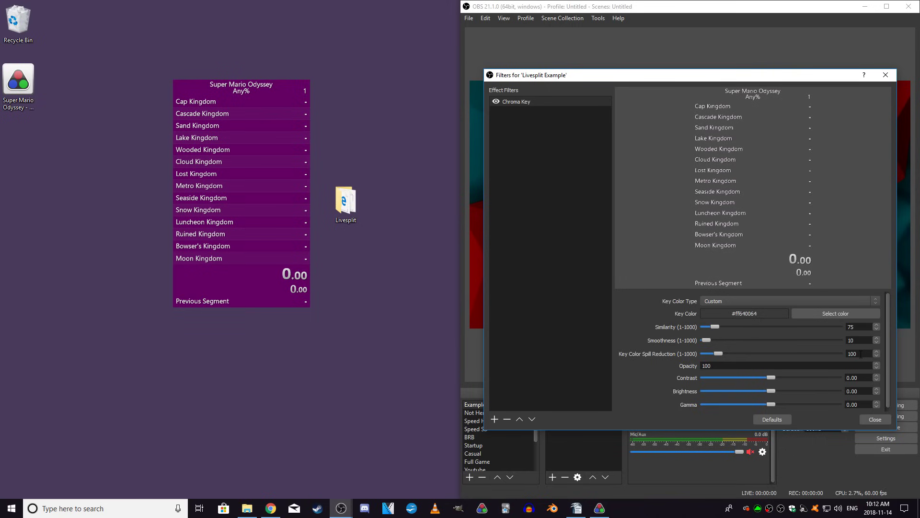
pyautogui.click(876, 421)
# - Move and enlarge the LiveSplit timer window until it fills nearly the full height of the desktop
pyautogui.click(250, 103)
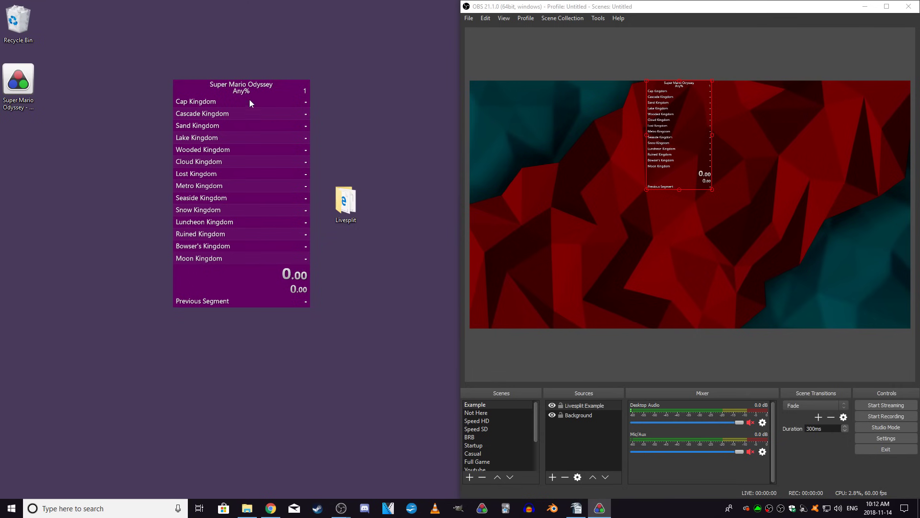
pyautogui.moveTo(250, 103); pyautogui.dragTo(196, 69)
pyautogui.moveTo(257, 273); pyautogui.dragTo(371, 481)
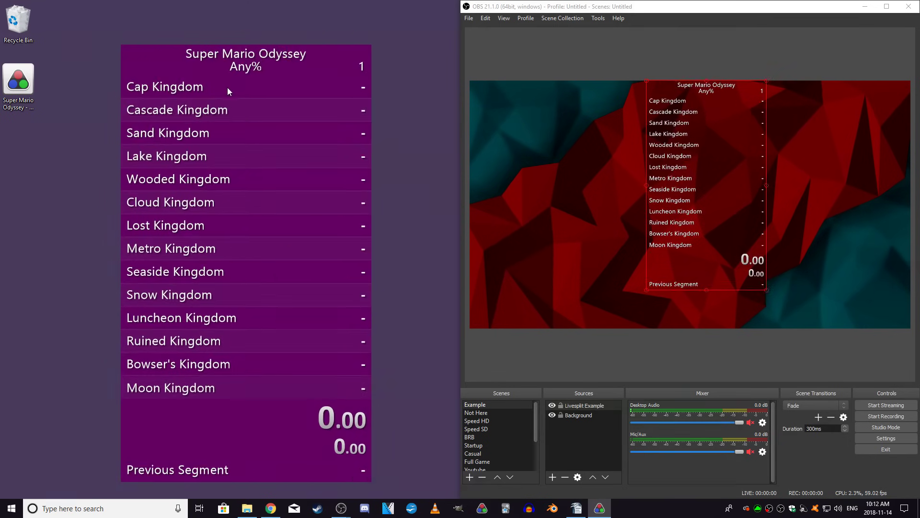
pyautogui.moveTo(227, 87); pyautogui.dragTo(213, 50)
pyautogui.moveTo(359, 446); pyautogui.dragTo(319, 501)
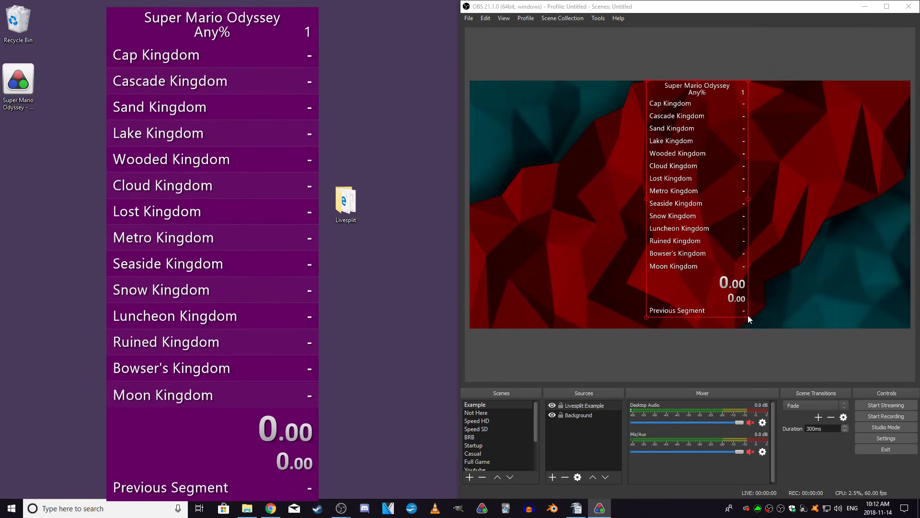
# - Scale down the Livesplit Example source in OBS and move it to the canvas's top-left corner
pyautogui.moveTo(750, 319); pyautogui.dragTo(723, 263)
pyautogui.moveTo(674, 182); pyautogui.dragTo(497, 163)
# - Save the LiveSplit layout to the Desktop as SMO Layout
pyautogui.rightClick(236, 24)
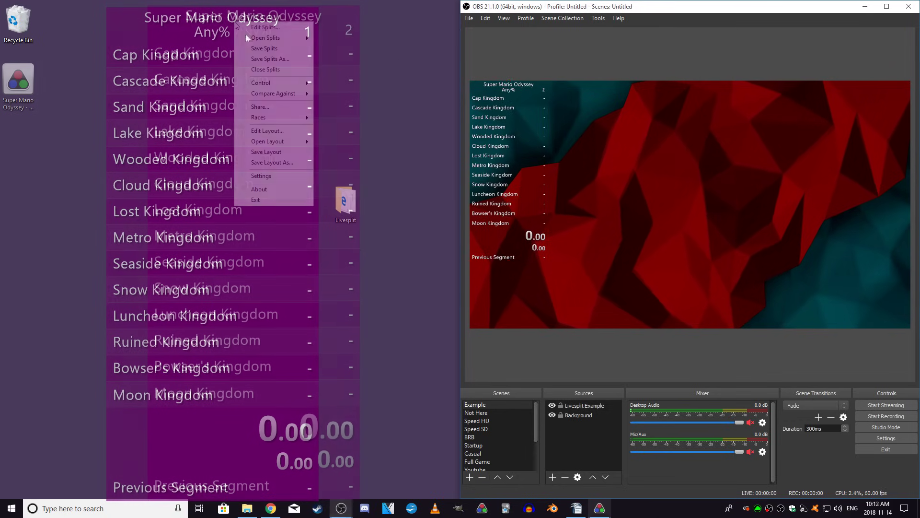
pyautogui.click(271, 162)
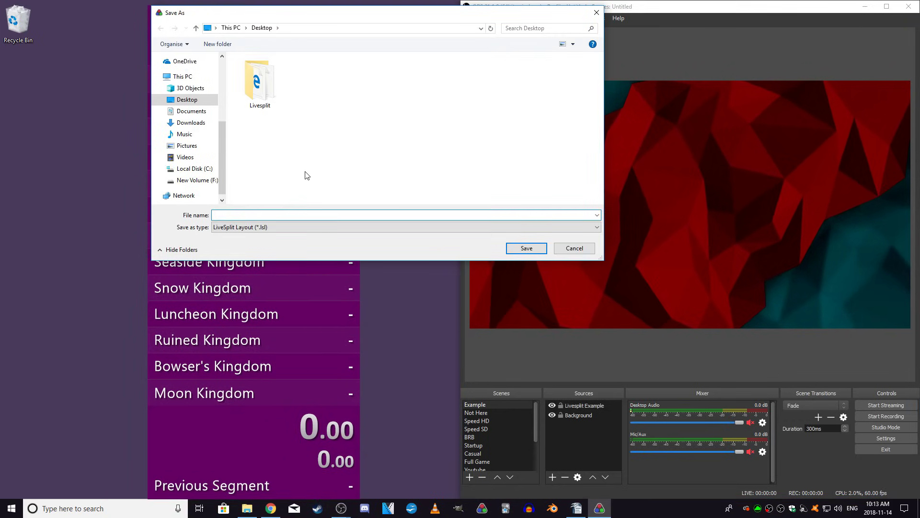
pyautogui.write('SMO Layout')
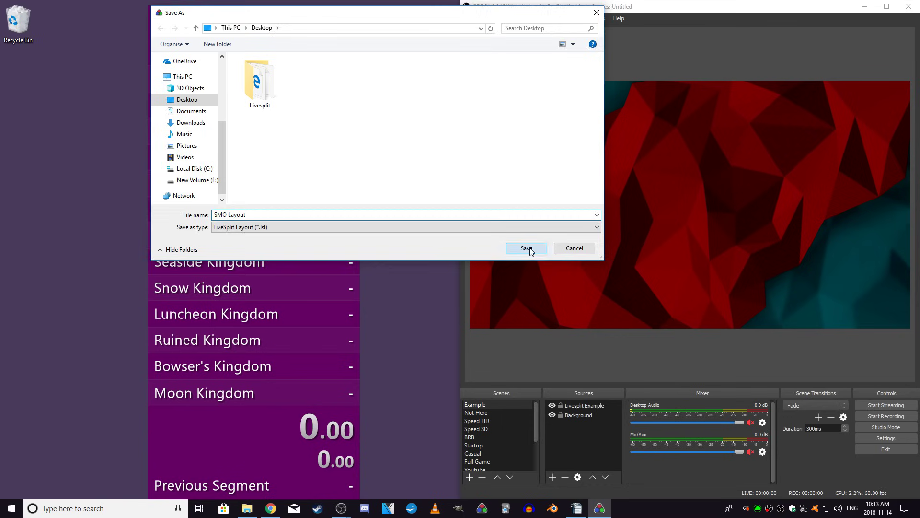
pyautogui.click(527, 248)
# - Save the splits to the Desktop as Super Mario Odyssey - Any%
pyautogui.rightClick(269, 17)
pyautogui.click(294, 60)
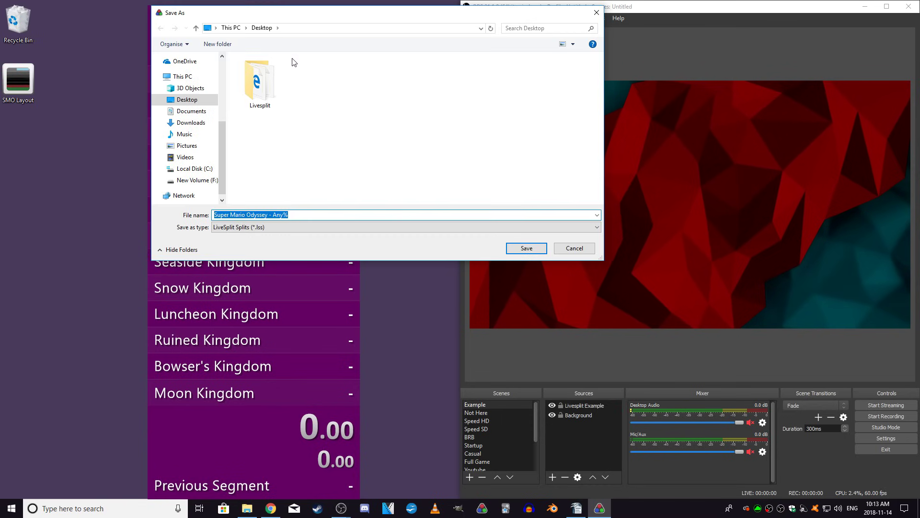
pyautogui.click(532, 247)
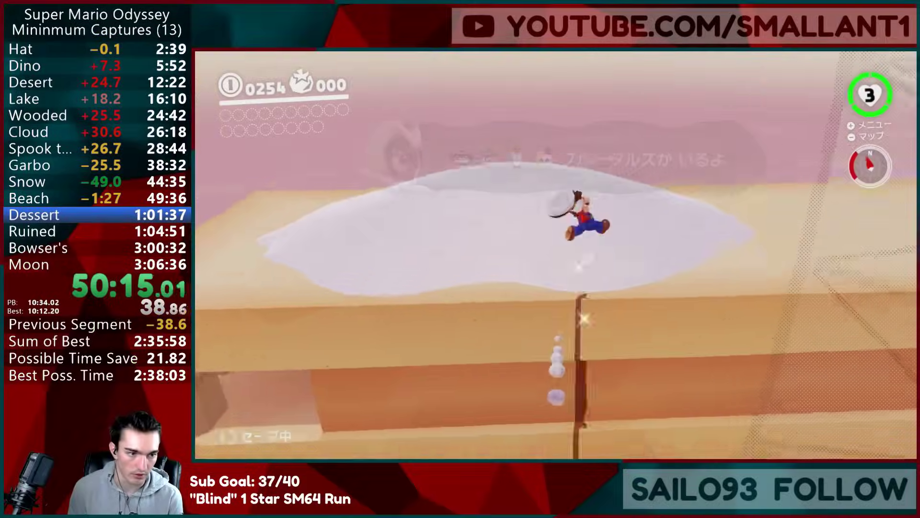